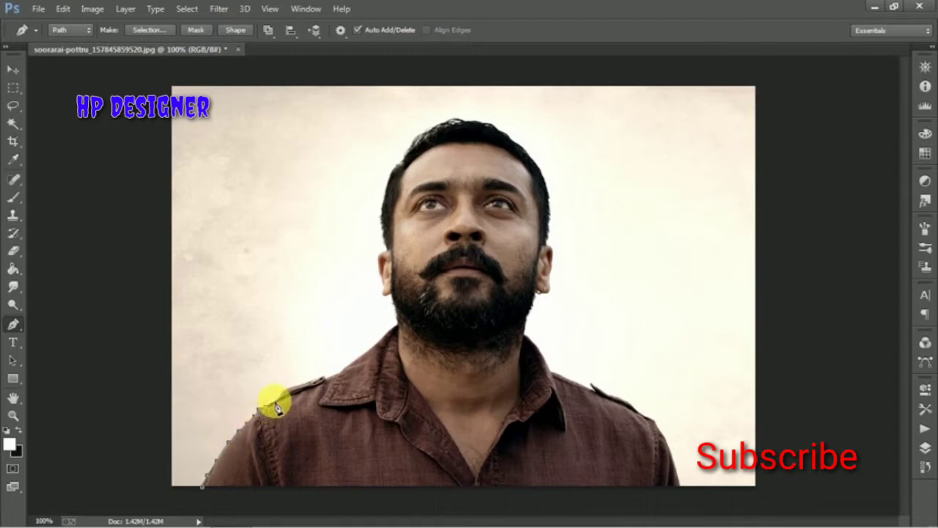
Step: Zoom to 200% and place Pen anchor points along the neck and up the ear edge
{"action": "key", "text": "ctrl+plus"}
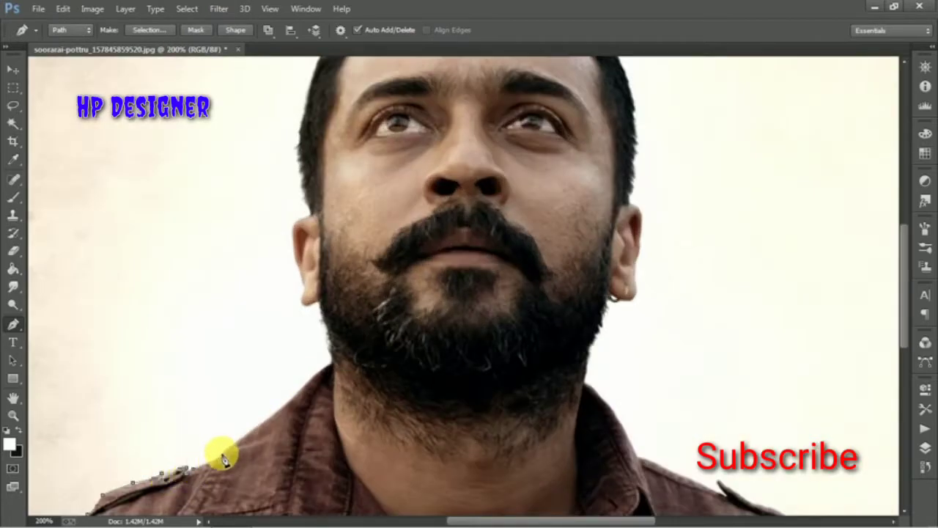
{"action": "left_click", "coordinate": [295, 393]}
{"action": "left_click", "coordinate": [331, 365]}
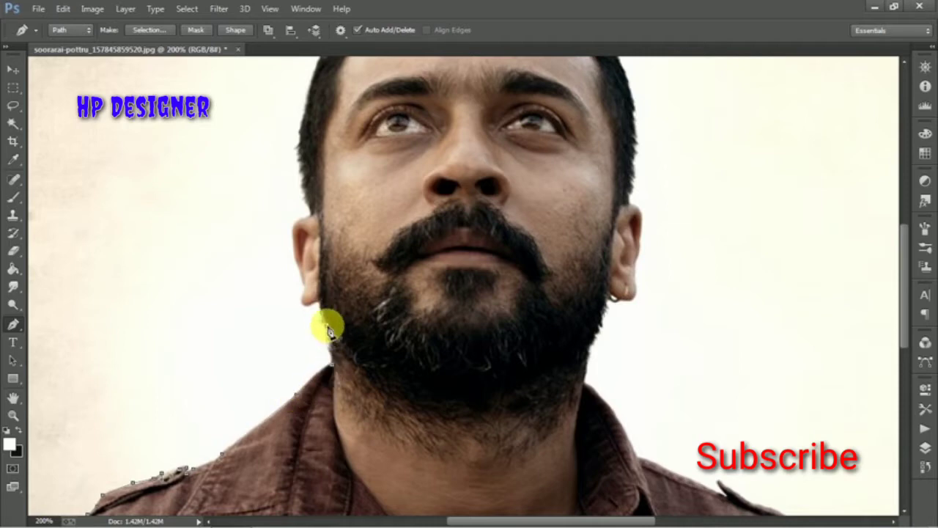
{"action": "scroll", "coordinate": [313, 308], "scroll_direction": "up", "scroll_amount": 1}
{"action": "scroll", "coordinate": [338, 312], "scroll_direction": "up", "scroll_amount": 1}
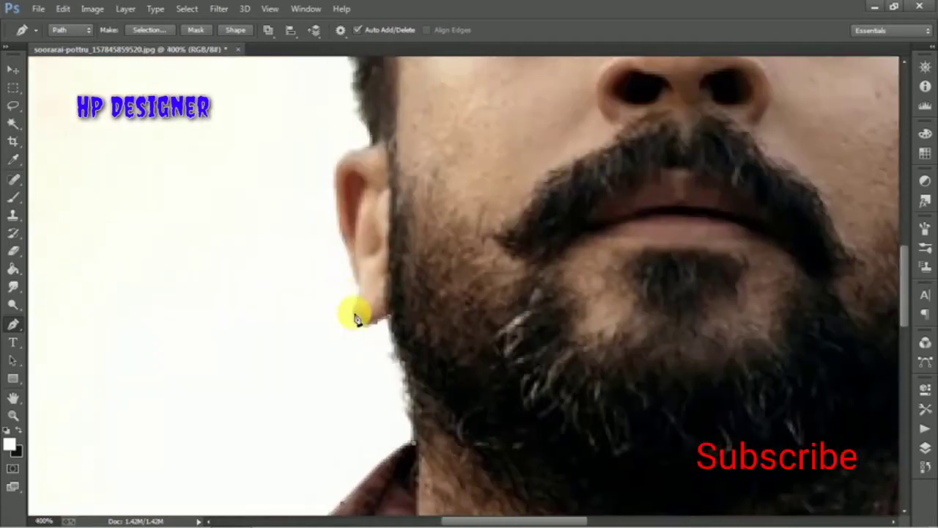
{"action": "left_click", "coordinate": [339, 226]}
{"action": "left_click", "coordinate": [330, 166]}
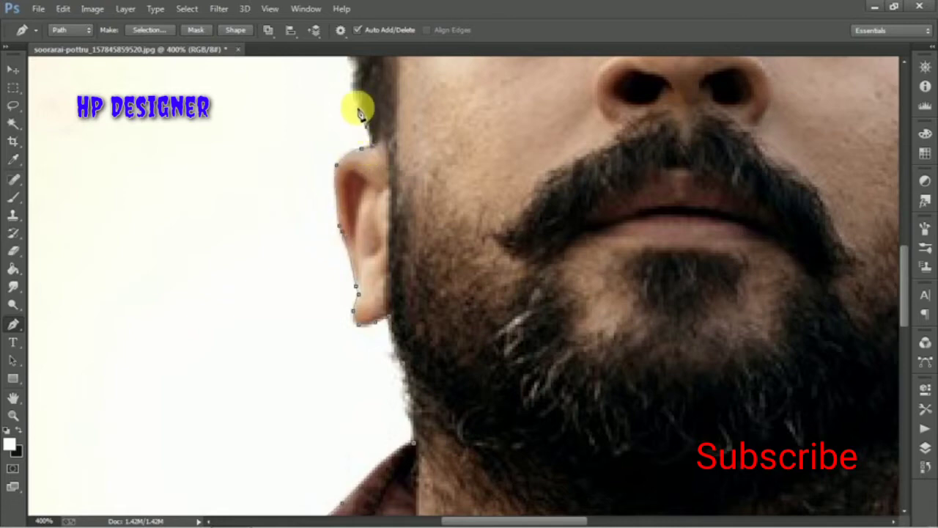
{"action": "left_click_drag", "start_coordinate": [904, 290], "coordinate": [902, 245]}
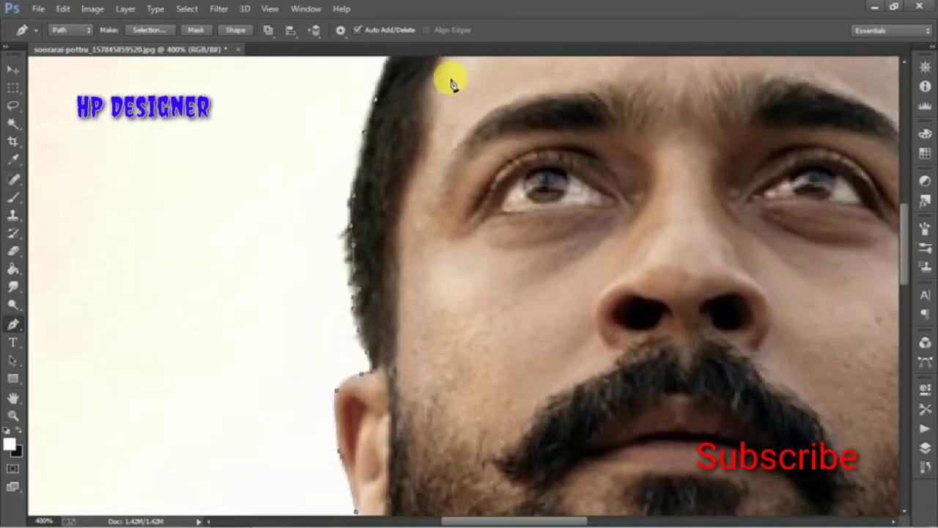
{"action": "scroll", "coordinate": [477, 110], "scroll_direction": "up", "scroll_amount": 5}
Step: Continue the Pen path along the hairline and across the top of the hair
{"action": "left_click", "coordinate": [449, 235]}
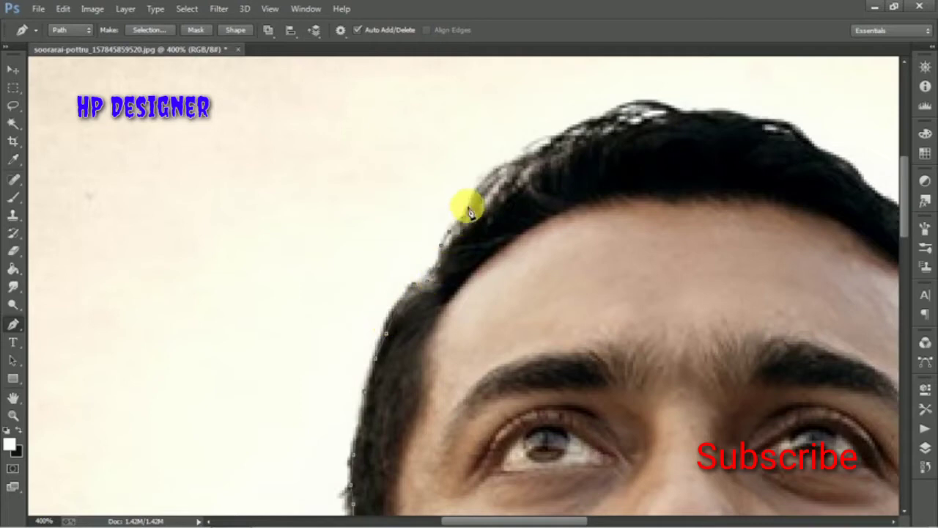
{"action": "left_click", "coordinate": [486, 174]}
{"action": "left_click", "coordinate": [521, 151]}
{"action": "left_click", "coordinate": [589, 117]}
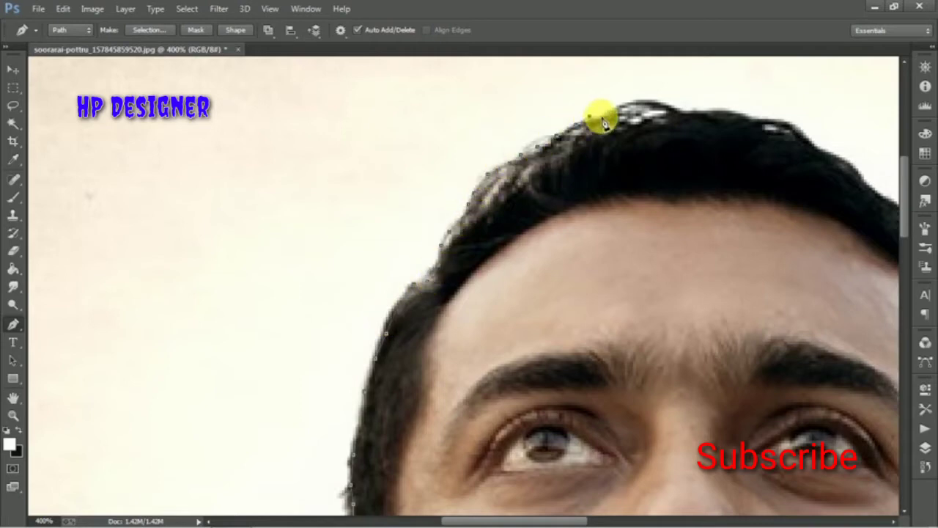
{"action": "left_click", "coordinate": [746, 118]}
{"action": "left_click", "coordinate": [799, 132]}
{"action": "scroll", "coordinate": [640, 211], "scroll_direction": "right", "scroll_amount": 5}
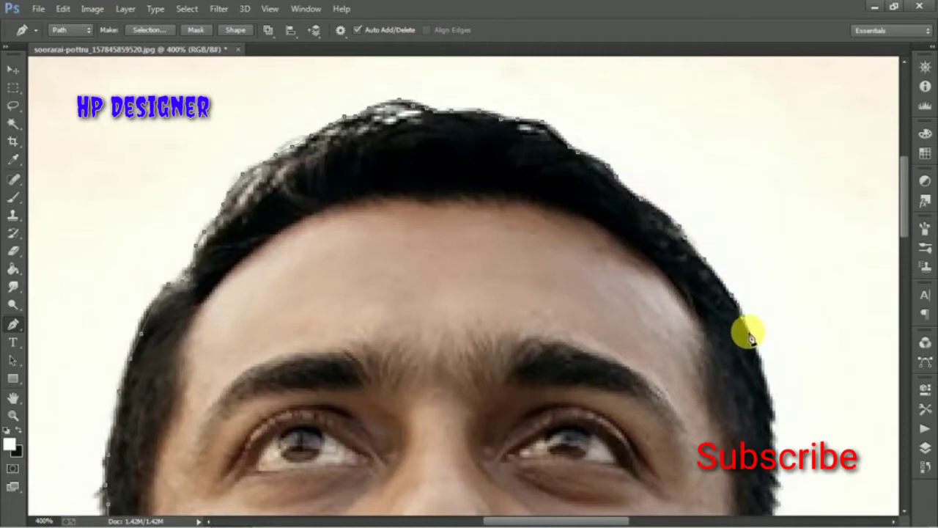
Step: Extend the path along the collar and curve it over the shoulder edge
{"action": "left_click_drag", "start_coordinate": [907, 226], "coordinate": [907, 263]}
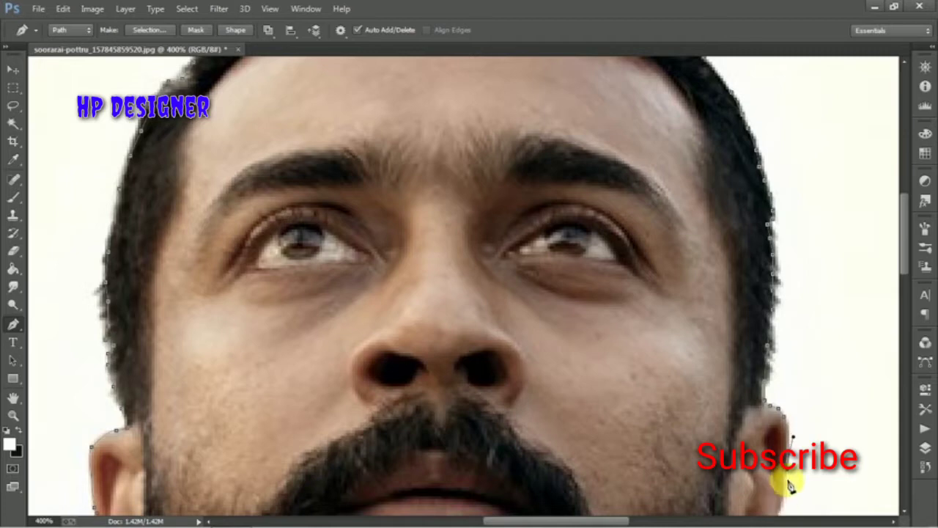
{"action": "left_click_drag", "start_coordinate": [904, 264], "coordinate": [906, 300]}
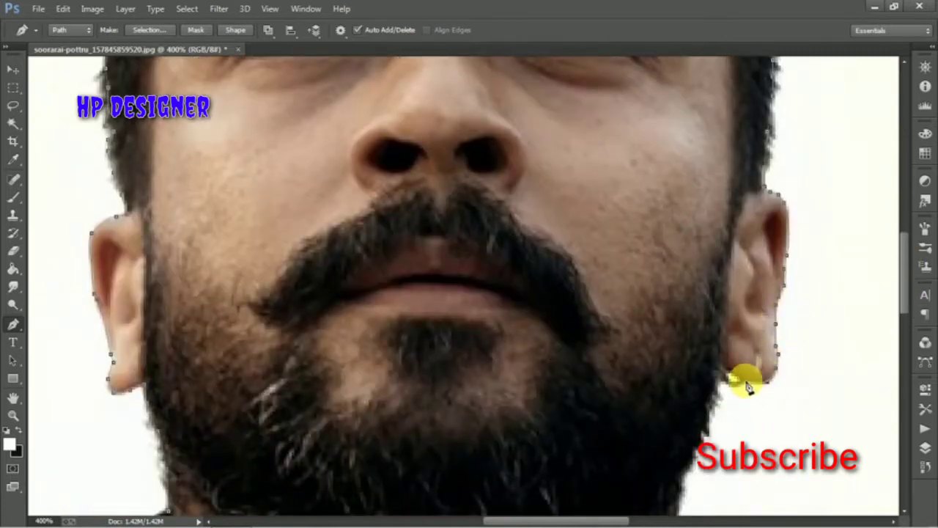
{"action": "scroll", "coordinate": [681, 365], "scroll_direction": "down", "scroll_amount": 5}
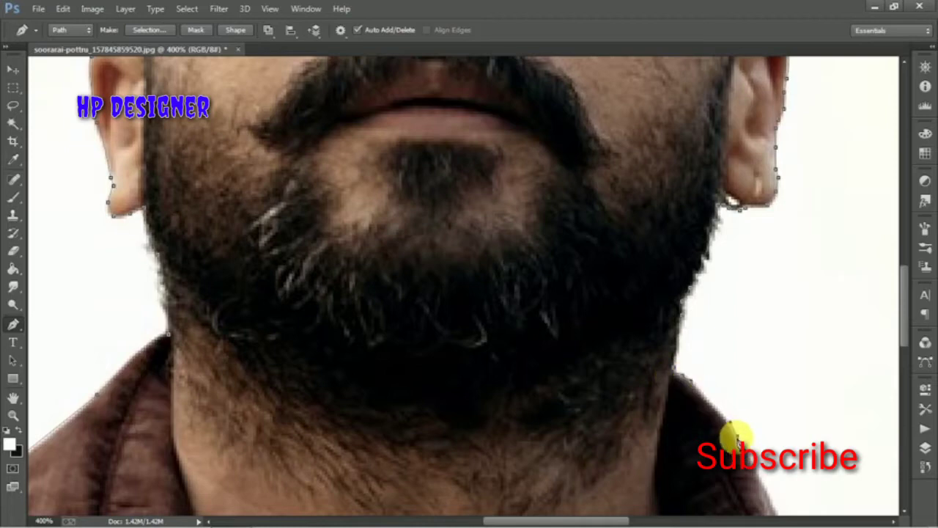
{"action": "left_click_drag", "start_coordinate": [907, 346], "coordinate": [907, 377]}
{"action": "left_click_drag", "start_coordinate": [603, 518], "coordinate": [655, 518]}
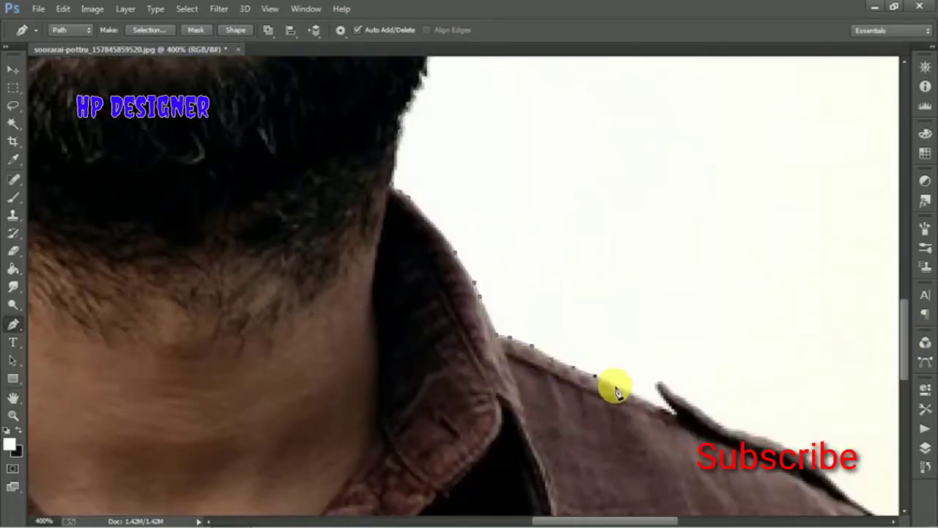
{"action": "left_click", "coordinate": [658, 407]}
{"action": "left_click_drag", "start_coordinate": [712, 422], "coordinate": [785, 440]}
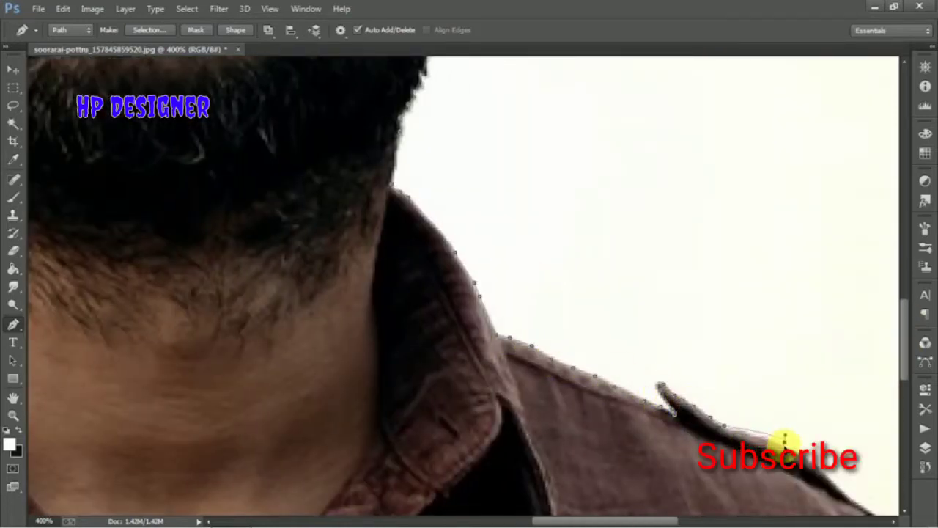
{"action": "left_click_drag", "start_coordinate": [645, 521], "coordinate": [671, 522]}
{"action": "left_click_drag", "start_coordinate": [904, 360], "coordinate": [904, 375]}
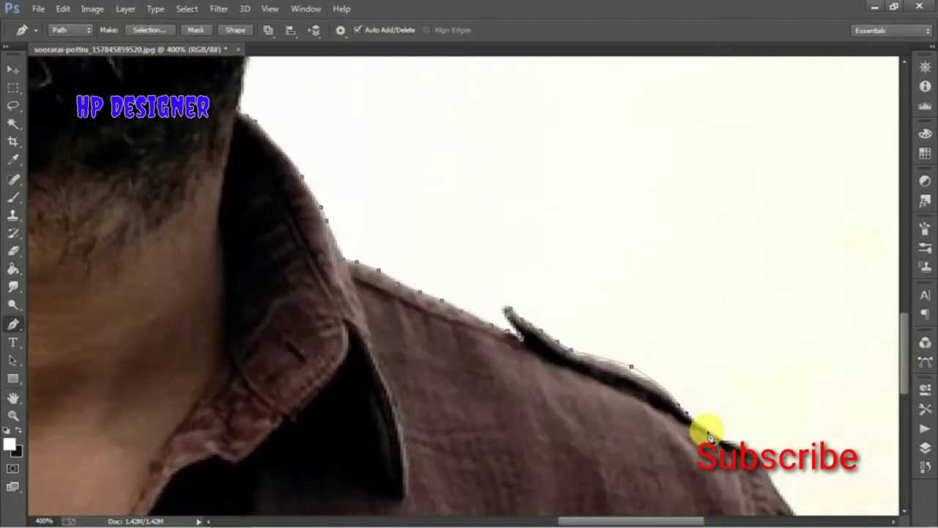
{"action": "scroll", "coordinate": [847, 403], "scroll_direction": "down", "scroll_amount": 3}
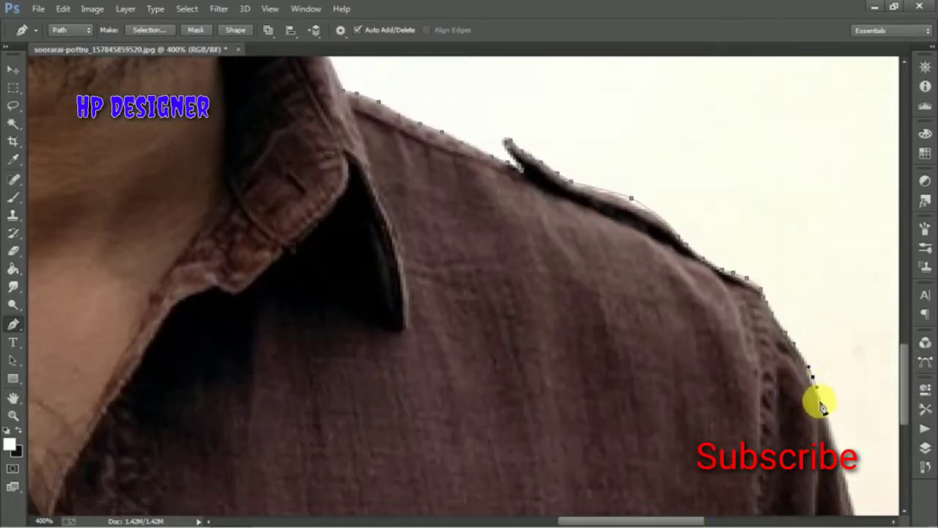
{"action": "scroll", "coordinate": [850, 440], "scroll_direction": "down", "scroll_amount": 3}
{"action": "left_click_drag", "start_coordinate": [639, 521], "coordinate": [396, 521]}
Step: Load the path as a selection and output the Refine Edge cut-out to a new layer
{"action": "key", "text": "ctrl+Return"}
{"action": "key", "text": "ctrl+minus"}
{"action": "key", "text": "ctrl+minus"}
{"action": "key", "text": "ctrl+minus"}
{"action": "key", "text": "ctrl+alt+r"}
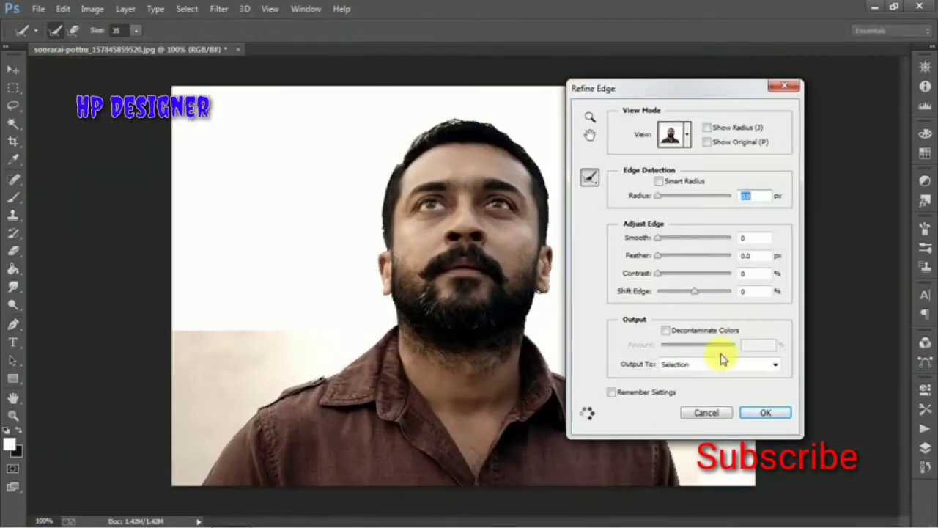
{"action": "left_click", "coordinate": [759, 414]}
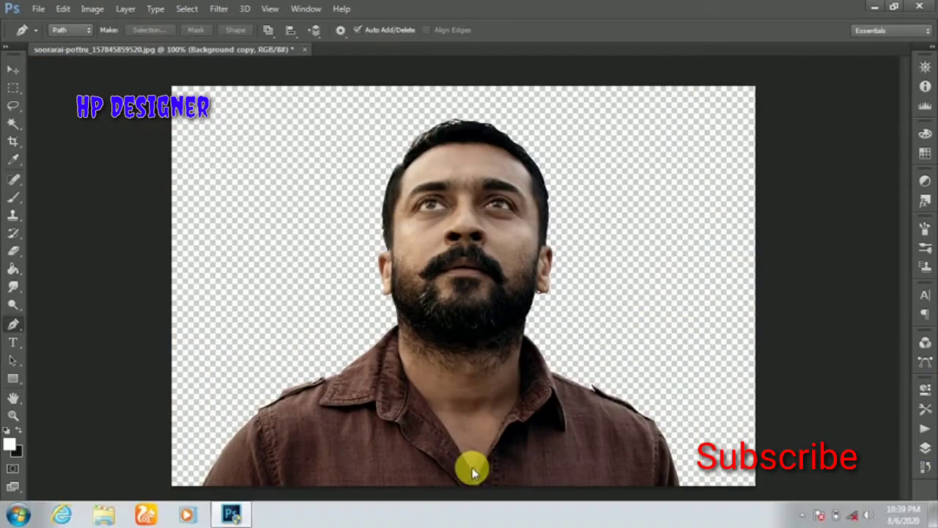
Step: Apply Camera Raw with Contrast +36, Clarity +47, Vibrance +58, plus whites and tint tweaks
{"action": "key", "text": "ctrl+shift+a"}
{"action": "left_click_drag", "start_coordinate": [779, 302], "coordinate": [810, 303]}
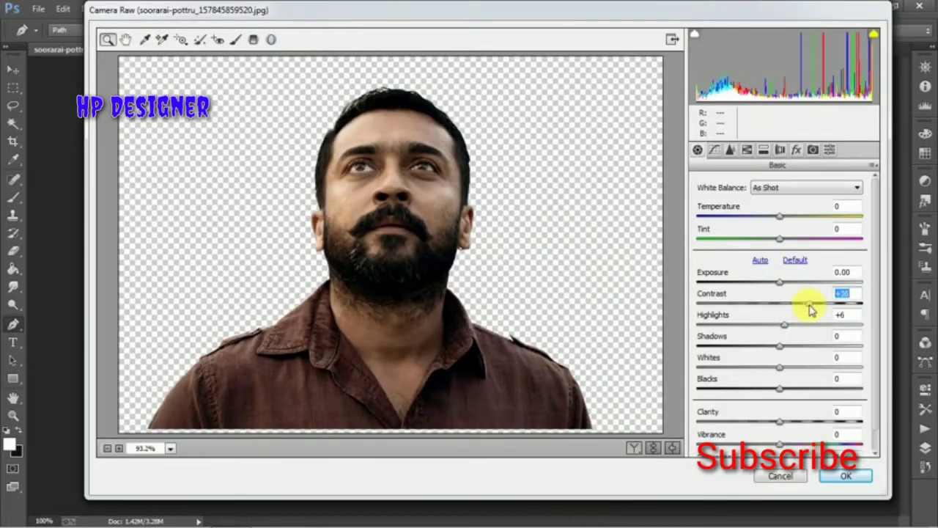
{"action": "mouse_move", "coordinate": [779, 366]}
{"action": "left_mouse_down"}
{"action": "mouse_move", "coordinate": [811, 366]}
{"action": "mouse_move", "coordinate": [790, 366]}
{"action": "mouse_move", "coordinate": [787, 388]}
{"action": "left_mouse_up"}
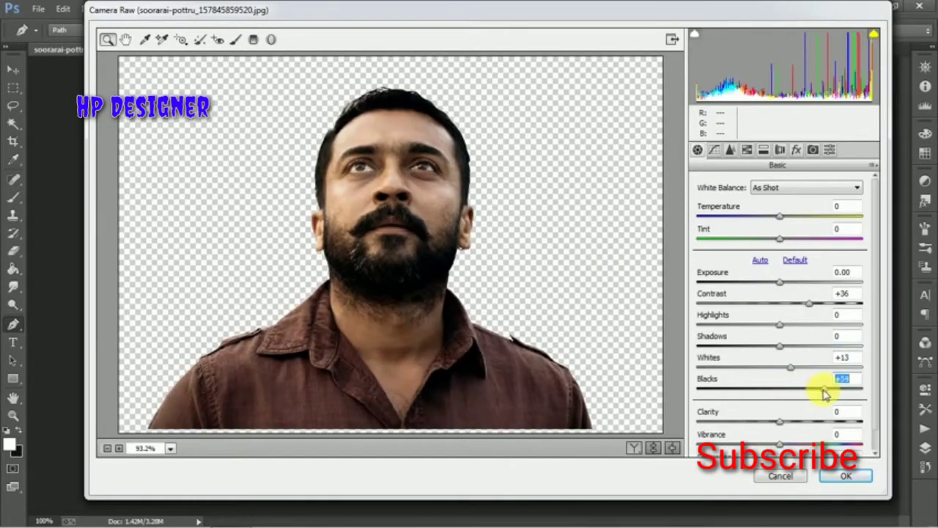
{"action": "mouse_move", "coordinate": [780, 422]}
{"action": "left_mouse_down"}
{"action": "mouse_move", "coordinate": [819, 421]}
{"action": "mouse_move", "coordinate": [827, 444]}
{"action": "left_mouse_up"}
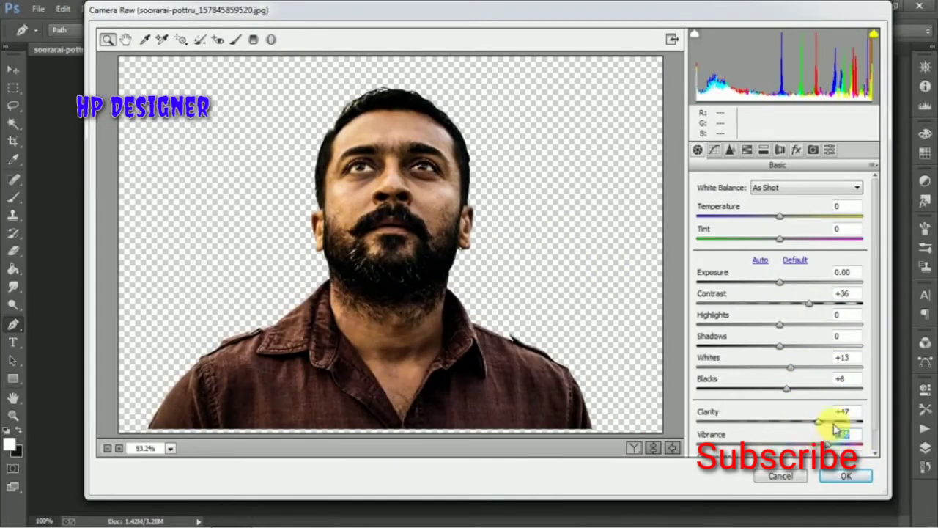
{"action": "key", "text": "Tab"}
{"action": "left_click_drag", "start_coordinate": [779, 216], "coordinate": [779, 218]}
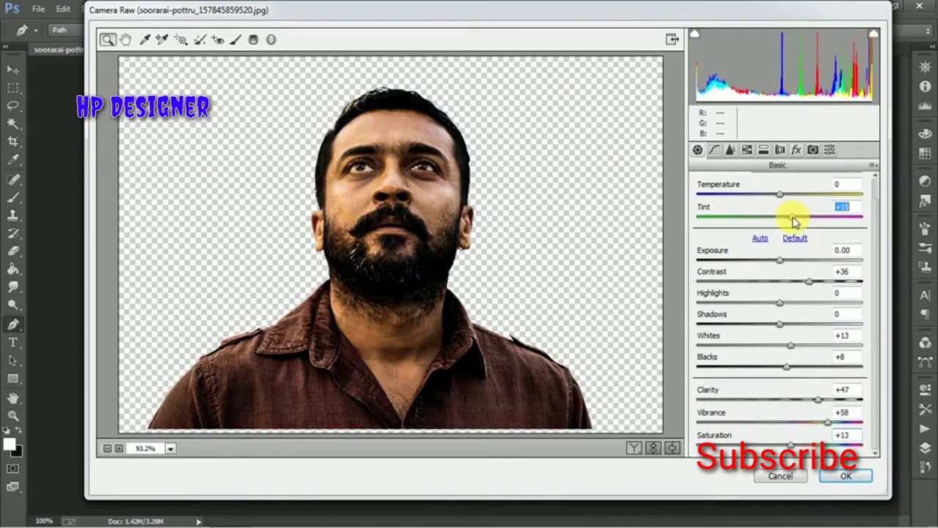
{"action": "left_click", "coordinate": [845, 475]}
Step: Set up a small Smudge brush on a new layer, zoomed to 400%
{"action": "key", "text": "ctrl+plus"}
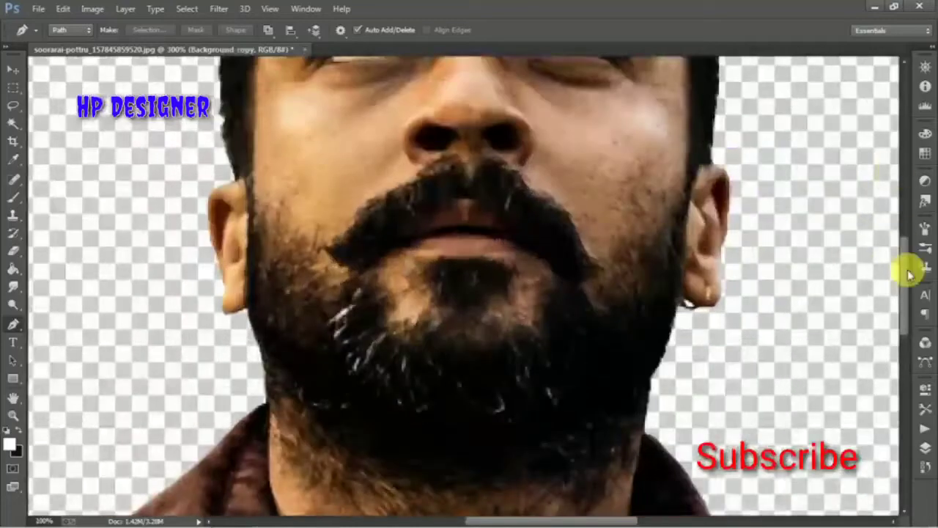
{"action": "scroll", "coordinate": [909, 268], "scroll_direction": "up", "scroll_amount": 3}
{"action": "left_click", "coordinate": [13, 287]}
{"action": "left_click", "coordinate": [91, 30]}
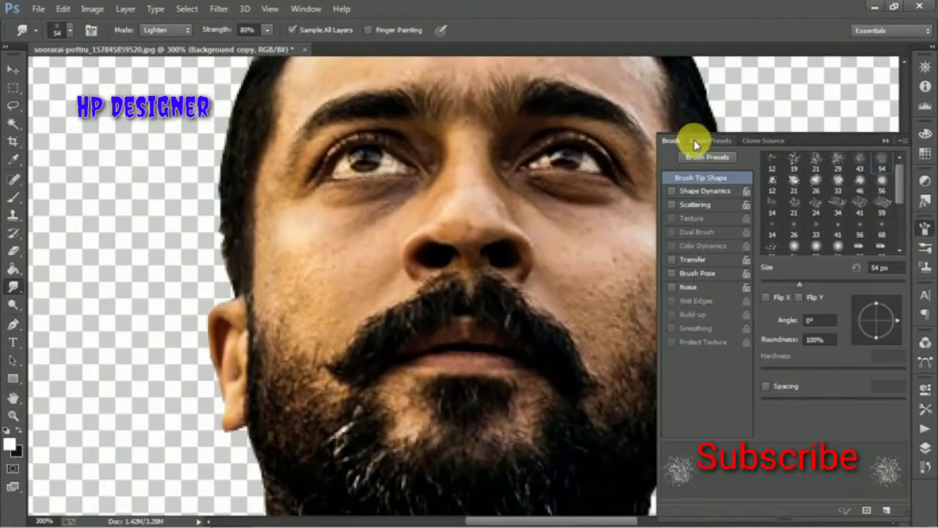
{"action": "left_click", "coordinate": [890, 142]}
{"action": "left_click", "coordinate": [872, 511]}
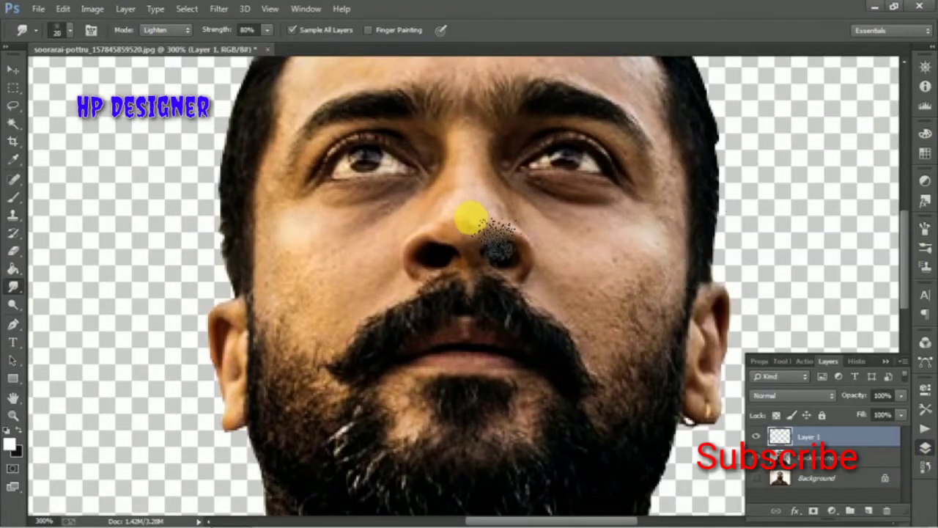
{"action": "key", "text": "bracketleft"}
{"action": "key", "text": "bracketleft"}
{"action": "key", "text": "bracketleft"}
{"action": "key", "text": "ctrl+plus"}
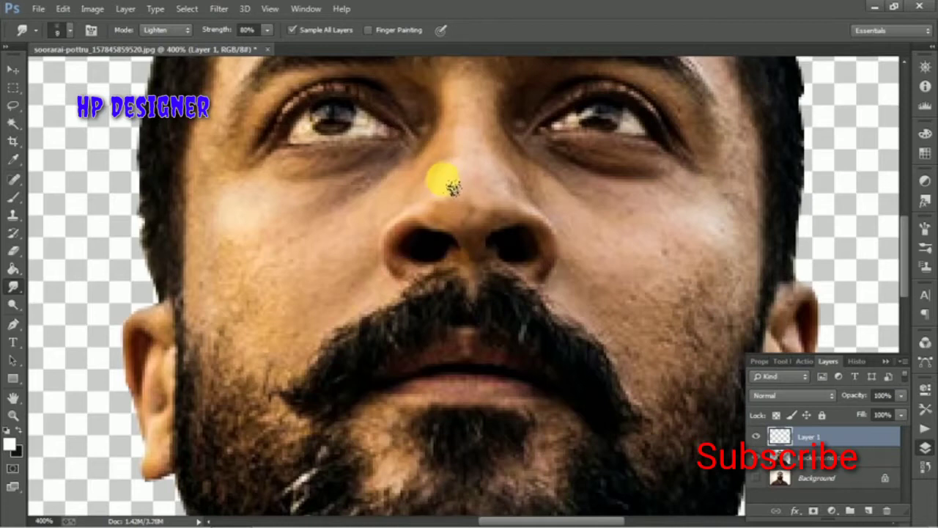
Step: Smudge the brow, cheek and skin beside the nose, then the left cheek to the beard edge
{"action": "mouse_move", "coordinate": [477, 109]}
{"action": "left_mouse_down"}
{"action": "mouse_move", "coordinate": [493, 113]}
{"action": "mouse_move", "coordinate": [513, 164]}
{"action": "mouse_move", "coordinate": [534, 184]}
{"action": "mouse_move", "coordinate": [488, 155]}
{"action": "mouse_move", "coordinate": [502, 201]}
{"action": "left_mouse_up"}
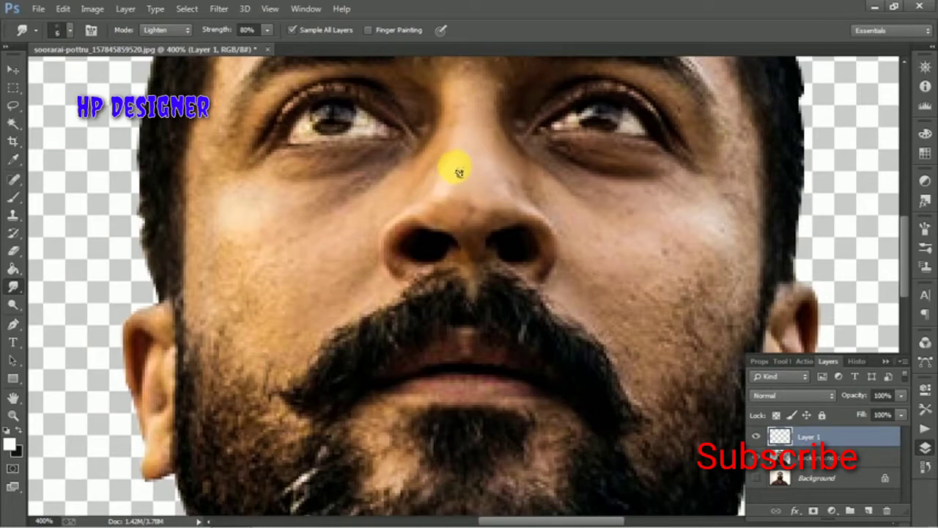
{"action": "scroll", "coordinate": [388, 165], "scroll_direction": "up", "scroll_amount": 2}
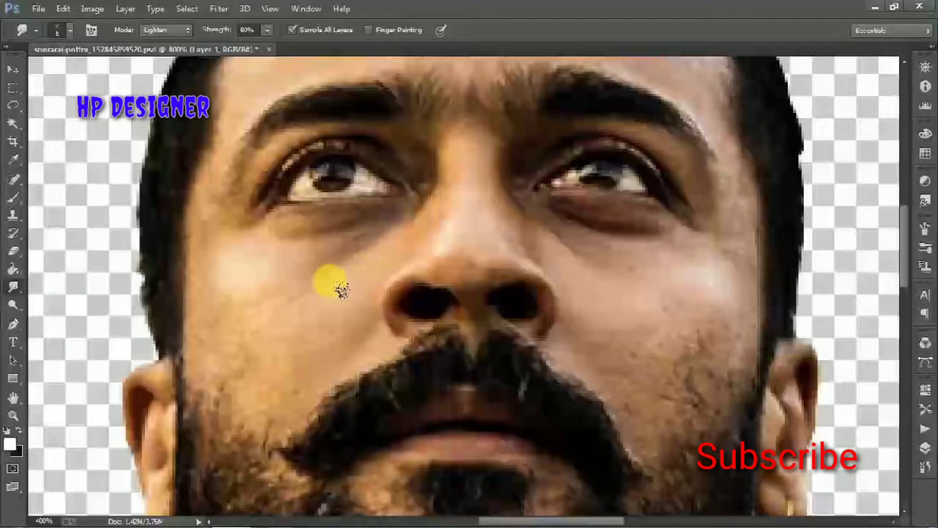
{"action": "left_click_drag", "start_coordinate": [328, 288], "coordinate": [315, 304]}
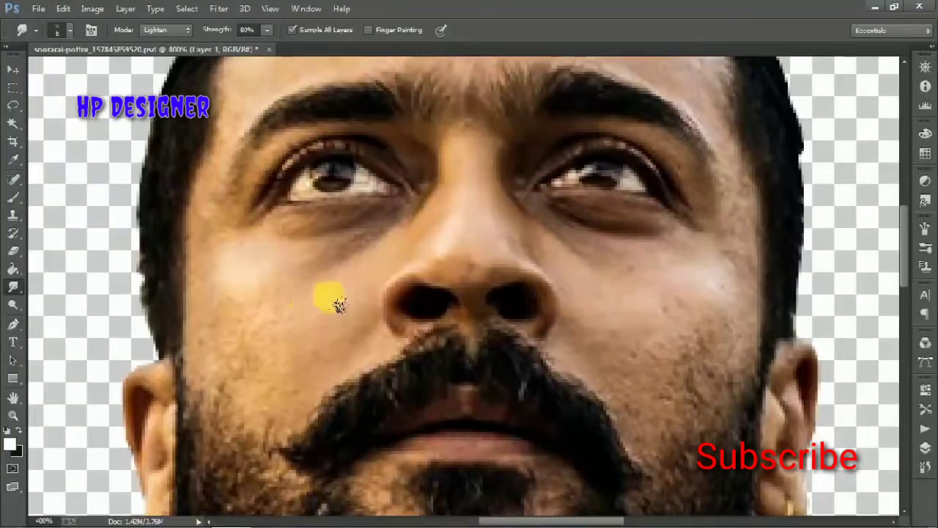
{"action": "left_click_drag", "start_coordinate": [346, 299], "coordinate": [388, 276]}
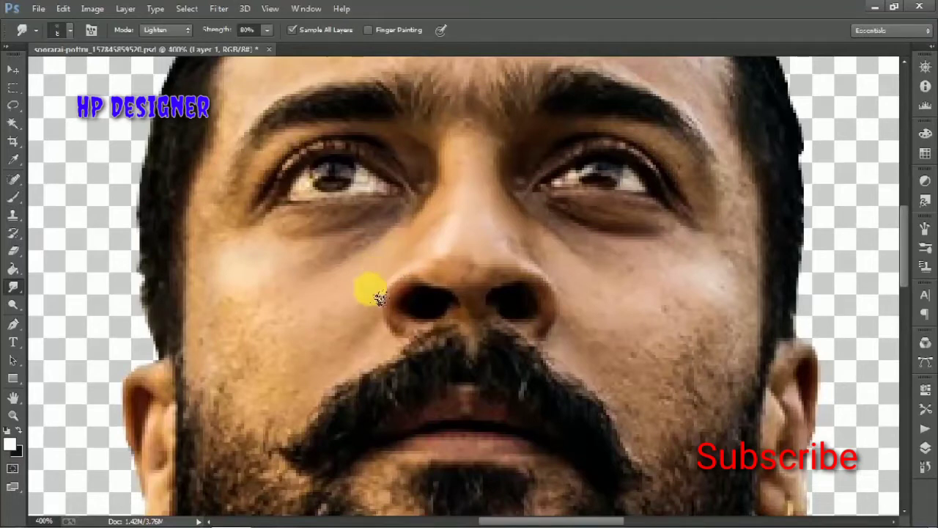
{"action": "left_click_drag", "start_coordinate": [377, 308], "coordinate": [373, 325]}
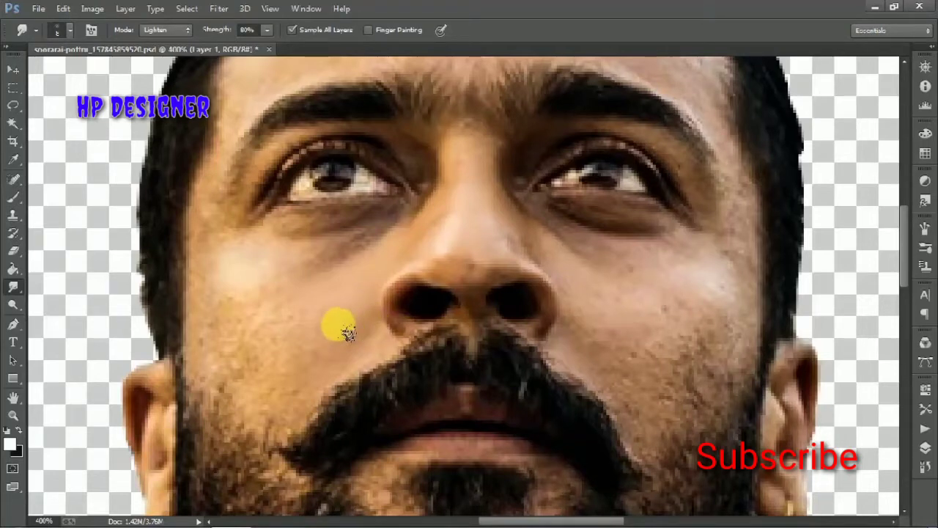
{"action": "mouse_move", "coordinate": [366, 324]}
{"action": "left_mouse_down"}
{"action": "mouse_move", "coordinate": [373, 310]}
{"action": "mouse_move", "coordinate": [341, 320]}
{"action": "left_mouse_up"}
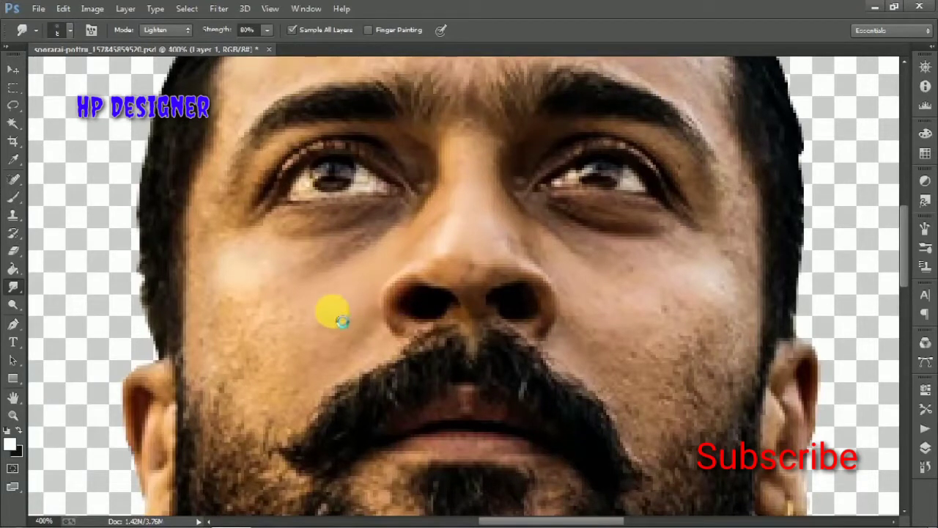
{"action": "key", "text": "bracketleft"}
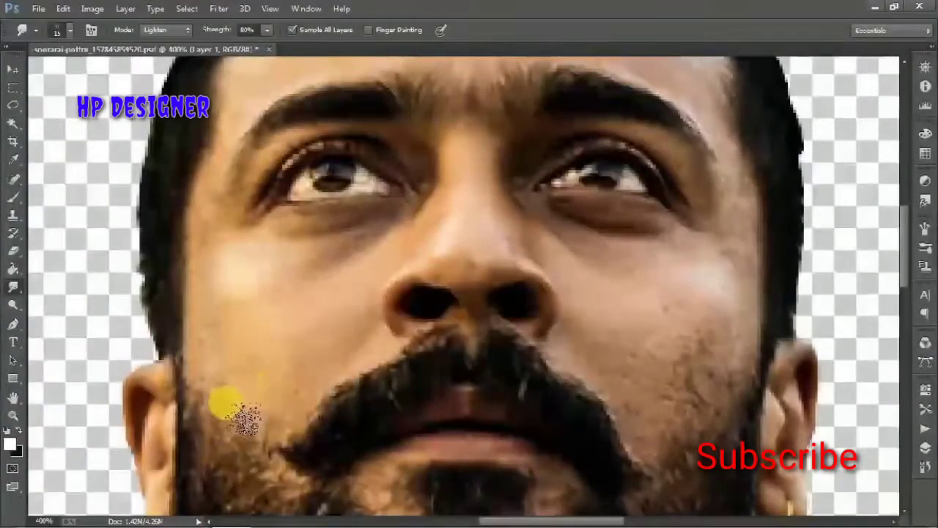
{"action": "mouse_move", "coordinate": [248, 418]}
{"action": "left_mouse_down"}
{"action": "mouse_move", "coordinate": [299, 357]}
{"action": "mouse_move", "coordinate": [356, 360]}
{"action": "mouse_move", "coordinate": [220, 304]}
{"action": "mouse_move", "coordinate": [216, 378]}
{"action": "mouse_move", "coordinate": [203, 313]}
{"action": "mouse_move", "coordinate": [264, 386]}
{"action": "mouse_move", "coordinate": [392, 351]}
{"action": "mouse_move", "coordinate": [261, 423]}
{"action": "mouse_move", "coordinate": [245, 303]}
{"action": "mouse_move", "coordinate": [368, 292]}
{"action": "mouse_move", "coordinate": [379, 342]}
{"action": "mouse_move", "coordinate": [252, 287]}
{"action": "mouse_move", "coordinate": [408, 239]}
{"action": "left_mouse_up"}
{"action": "key", "text": "ctrl+plus"}
Step: Smudge the skin under the eye and across the top of the nose
{"action": "mouse_move", "coordinate": [357, 199]}
{"action": "left_mouse_down"}
{"action": "mouse_move", "coordinate": [265, 220]}
{"action": "mouse_move", "coordinate": [260, 203]}
{"action": "mouse_move", "coordinate": [233, 252]}
{"action": "left_mouse_up"}
{"action": "mouse_move", "coordinate": [189, 316]}
{"action": "left_mouse_down"}
{"action": "mouse_move", "coordinate": [315, 226]}
{"action": "mouse_move", "coordinate": [259, 220]}
{"action": "mouse_move", "coordinate": [268, 193]}
{"action": "mouse_move", "coordinate": [388, 184]}
{"action": "mouse_move", "coordinate": [441, 208]}
{"action": "left_mouse_up"}
{"action": "mouse_move", "coordinate": [422, 267]}
{"action": "left_mouse_down"}
{"action": "mouse_move", "coordinate": [503, 276]}
{"action": "mouse_move", "coordinate": [518, 231]}
{"action": "mouse_move", "coordinate": [566, 262]}
{"action": "mouse_move", "coordinate": [582, 241]}
{"action": "mouse_move", "coordinate": [624, 272]}
{"action": "mouse_move", "coordinate": [461, 126]}
{"action": "mouse_move", "coordinate": [503, 157]}
{"action": "left_mouse_up"}
Step: Smudge the right cheek stubble up to the temple, switching brush size between 4 and 10
{"action": "left_click", "coordinate": [471, 318]}
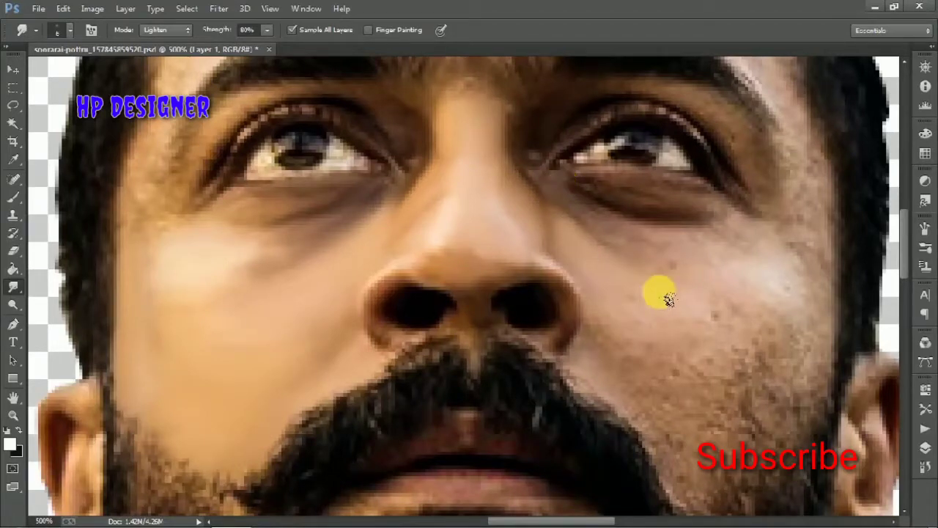
{"action": "mouse_move", "coordinate": [659, 294]}
{"action": "left_mouse_down"}
{"action": "mouse_move", "coordinate": [719, 303]}
{"action": "mouse_move", "coordinate": [614, 354]}
{"action": "left_mouse_up"}
{"action": "key", "text": "bracketright"}
{"action": "key", "text": "bracketright"}
{"action": "key", "text": "bracketright"}
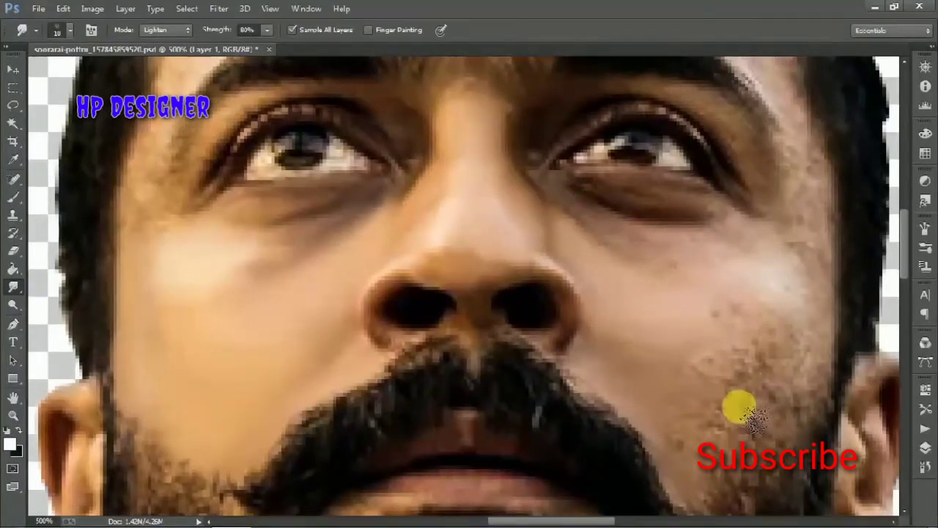
{"action": "scroll", "coordinate": [738, 403], "scroll_direction": "down", "scroll_amount": 3}
{"action": "mouse_move", "coordinate": [759, 250]}
{"action": "left_mouse_down"}
{"action": "mouse_move", "coordinate": [706, 256]}
{"action": "mouse_move", "coordinate": [629, 242]}
{"action": "mouse_move", "coordinate": [691, 266]}
{"action": "mouse_move", "coordinate": [712, 291]}
{"action": "mouse_move", "coordinate": [723, 247]}
{"action": "mouse_move", "coordinate": [775, 178]}
{"action": "mouse_move", "coordinate": [638, 216]}
{"action": "mouse_move", "coordinate": [786, 282]}
{"action": "mouse_move", "coordinate": [755, 326]}
{"action": "mouse_move", "coordinate": [704, 356]}
{"action": "mouse_move", "coordinate": [737, 394]}
{"action": "mouse_move", "coordinate": [774, 323]}
{"action": "mouse_move", "coordinate": [777, 277]}
{"action": "mouse_move", "coordinate": [738, 325]}
{"action": "mouse_move", "coordinate": [776, 286]}
{"action": "mouse_move", "coordinate": [750, 303]}
{"action": "mouse_move", "coordinate": [727, 268]}
{"action": "mouse_move", "coordinate": [770, 300]}
{"action": "mouse_move", "coordinate": [695, 388]}
{"action": "mouse_move", "coordinate": [753, 322]}
{"action": "mouse_move", "coordinate": [825, 207]}
{"action": "mouse_move", "coordinate": [818, 303]}
{"action": "left_mouse_up"}
{"action": "key", "text": "bracketleft"}
{"action": "key", "text": "bracketleft"}
{"action": "key", "text": "bracketleft"}
{"action": "key", "text": "bracketright"}
{"action": "key", "text": "bracketright"}
{"action": "key", "text": "bracketright"}
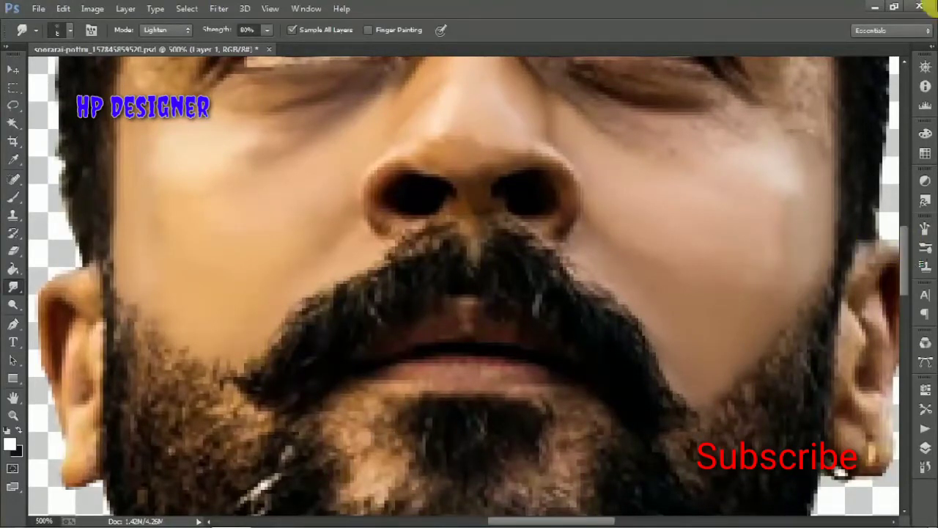
{"action": "scroll", "coordinate": [905, 249], "scroll_direction": "up", "scroll_amount": 3}
{"action": "mouse_move", "coordinate": [801, 343]}
{"action": "left_mouse_down"}
{"action": "mouse_move", "coordinate": [802, 254]}
{"action": "mouse_move", "coordinate": [828, 237]}
{"action": "mouse_move", "coordinate": [817, 181]}
{"action": "mouse_move", "coordinate": [805, 185]}
{"action": "mouse_move", "coordinate": [827, 287]}
{"action": "mouse_move", "coordinate": [813, 268]}
{"action": "mouse_move", "coordinate": [806, 329]}
{"action": "mouse_move", "coordinate": [566, 190]}
{"action": "mouse_move", "coordinate": [616, 230]}
{"action": "mouse_move", "coordinate": [589, 237]}
{"action": "mouse_move", "coordinate": [655, 243]}
{"action": "mouse_move", "coordinate": [616, 221]}
{"action": "mouse_move", "coordinate": [629, 235]}
{"action": "mouse_move", "coordinate": [601, 245]}
{"action": "mouse_move", "coordinate": [655, 279]}
{"action": "mouse_move", "coordinate": [557, 218]}
{"action": "mouse_move", "coordinate": [693, 266]}
{"action": "mouse_move", "coordinate": [675, 277]}
{"action": "mouse_move", "coordinate": [738, 256]}
{"action": "mouse_move", "coordinate": [735, 241]}
{"action": "mouse_move", "coordinate": [682, 273]}
{"action": "mouse_move", "coordinate": [721, 268]}
{"action": "mouse_move", "coordinate": [683, 268]}
{"action": "mouse_move", "coordinate": [813, 286]}
{"action": "mouse_move", "coordinate": [789, 186]}
{"action": "mouse_move", "coordinate": [767, 227]}
{"action": "mouse_move", "coordinate": [738, 151]}
{"action": "mouse_move", "coordinate": [708, 120]}
{"action": "mouse_move", "coordinate": [624, 96]}
{"action": "mouse_move", "coordinate": [714, 122]}
{"action": "mouse_move", "coordinate": [660, 110]}
{"action": "mouse_move", "coordinate": [724, 128]}
{"action": "mouse_move", "coordinate": [733, 147]}
{"action": "mouse_move", "coordinate": [594, 109]}
{"action": "mouse_move", "coordinate": [559, 193]}
{"action": "mouse_move", "coordinate": [534, 171]}
{"action": "mouse_move", "coordinate": [540, 149]}
{"action": "left_mouse_up"}
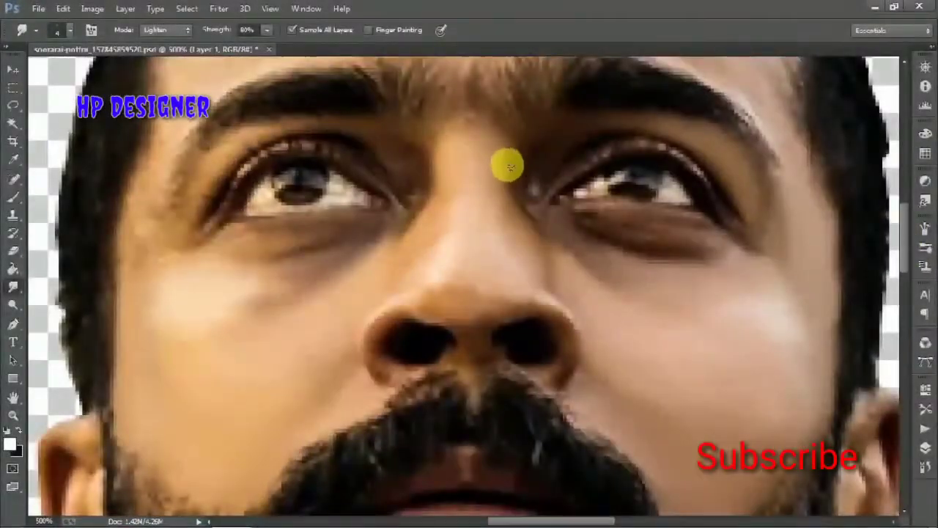
Step: Soften the left eye's upper and lower lash lines, eye white and iris with smudge strokes
{"action": "mouse_move", "coordinate": [508, 167]}
{"action": "left_mouse_down"}
{"action": "mouse_move", "coordinate": [515, 201]}
{"action": "mouse_move", "coordinate": [545, 135]}
{"action": "mouse_move", "coordinate": [603, 199]}
{"action": "mouse_move", "coordinate": [655, 205]}
{"action": "mouse_move", "coordinate": [615, 218]}
{"action": "mouse_move", "coordinate": [689, 216]}
{"action": "mouse_move", "coordinate": [734, 249]}
{"action": "mouse_move", "coordinate": [697, 247]}
{"action": "mouse_move", "coordinate": [643, 223]}
{"action": "mouse_move", "coordinate": [604, 231]}
{"action": "mouse_move", "coordinate": [665, 254]}
{"action": "mouse_move", "coordinate": [670, 220]}
{"action": "mouse_move", "coordinate": [641, 268]}
{"action": "mouse_move", "coordinate": [676, 203]}
{"action": "mouse_move", "coordinate": [670, 161]}
{"action": "mouse_move", "coordinate": [594, 179]}
{"action": "mouse_move", "coordinate": [564, 201]}
{"action": "mouse_move", "coordinate": [612, 146]}
{"action": "mouse_move", "coordinate": [687, 157]}
{"action": "mouse_move", "coordinate": [708, 180]}
{"action": "mouse_move", "coordinate": [649, 150]}
{"action": "mouse_move", "coordinate": [601, 147]}
{"action": "mouse_move", "coordinate": [561, 168]}
{"action": "mouse_move", "coordinate": [657, 136]}
{"action": "mouse_move", "coordinate": [756, 246]}
{"action": "left_mouse_up"}
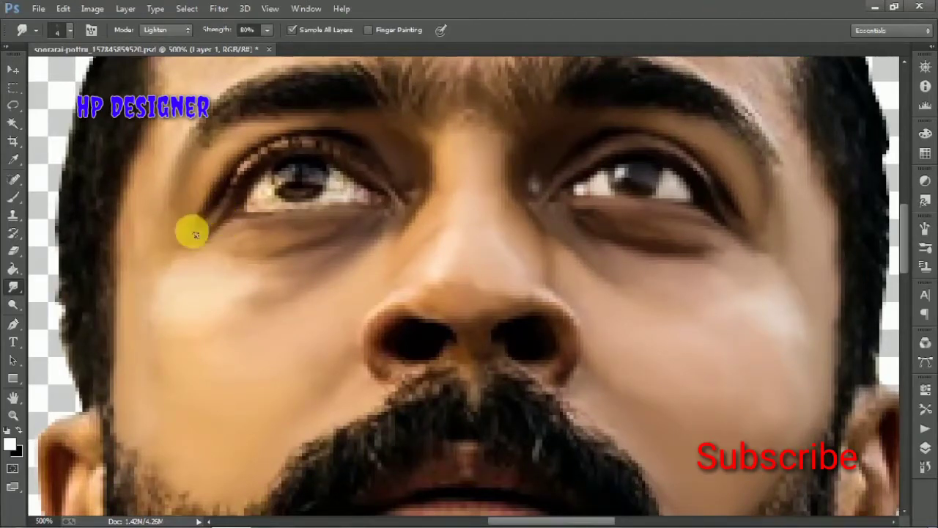
{"action": "mouse_move", "coordinate": [233, 214]}
{"action": "left_mouse_down"}
{"action": "mouse_move", "coordinate": [283, 151]}
{"action": "mouse_move", "coordinate": [371, 188]}
{"action": "mouse_move", "coordinate": [274, 153]}
{"action": "mouse_move", "coordinate": [232, 207]}
{"action": "mouse_move", "coordinate": [266, 155]}
{"action": "mouse_move", "coordinate": [348, 153]}
{"action": "mouse_move", "coordinate": [318, 140]}
{"action": "left_mouse_up"}
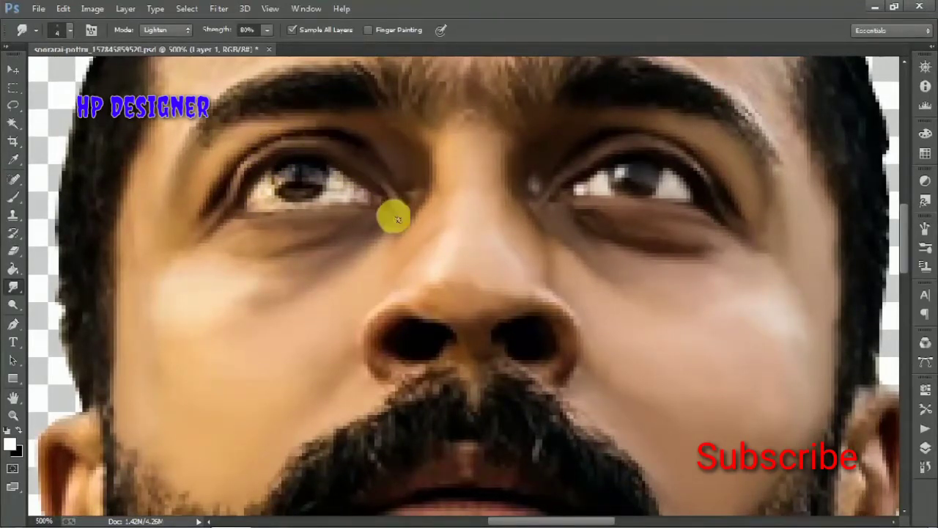
{"action": "left_click_drag", "start_coordinate": [376, 197], "coordinate": [424, 179]}
{"action": "mouse_move", "coordinate": [418, 214]}
{"action": "left_mouse_down"}
{"action": "mouse_move", "coordinate": [362, 142]}
{"action": "mouse_move", "coordinate": [270, 140]}
{"action": "mouse_move", "coordinate": [291, 142]}
{"action": "left_mouse_up"}
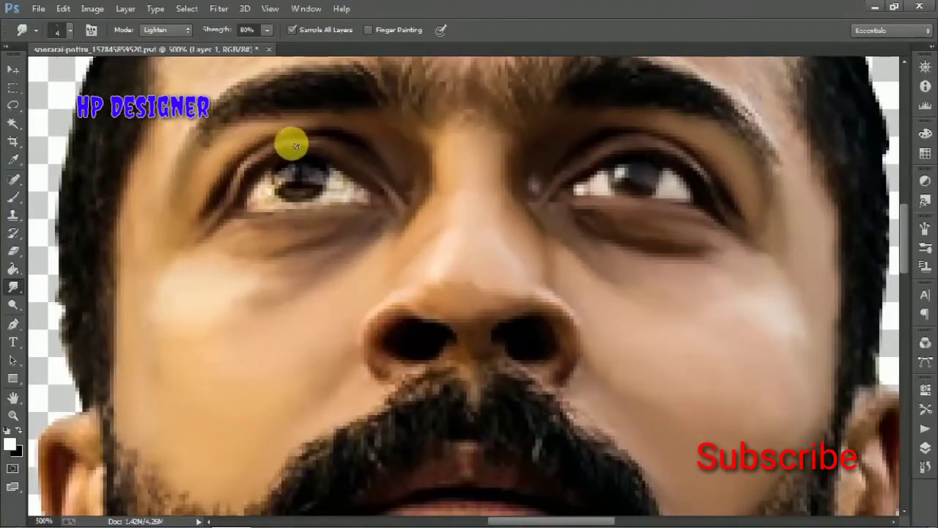
{"action": "left_click_drag", "start_coordinate": [474, 240], "coordinate": [269, 190]}
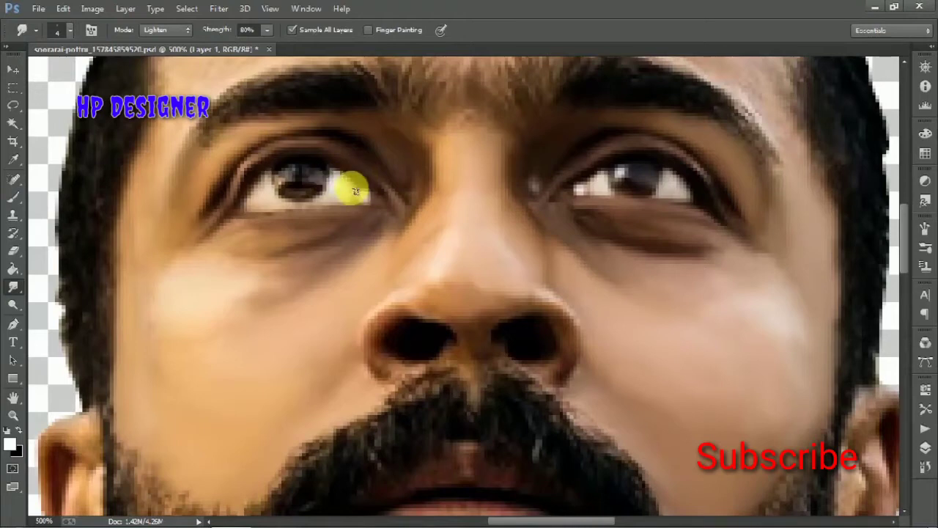
{"action": "left_click_drag", "start_coordinate": [365, 194], "coordinate": [296, 192]}
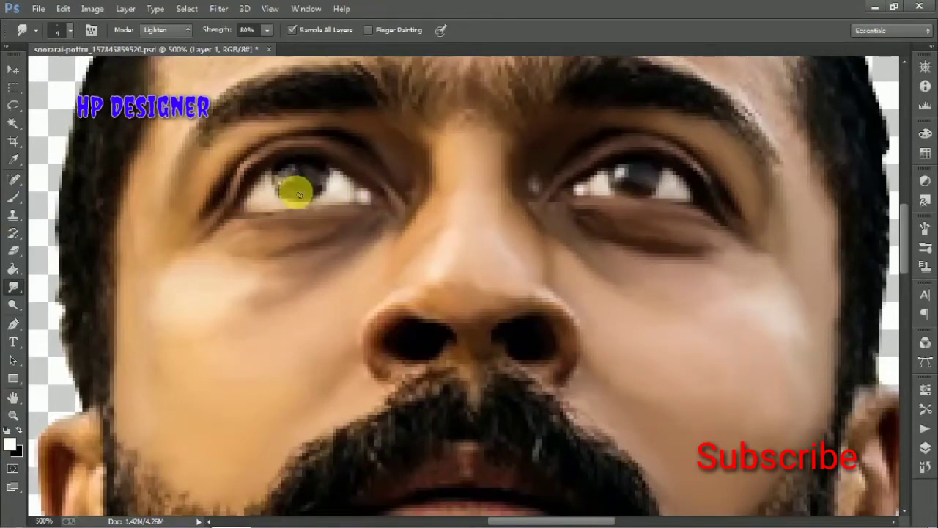
{"action": "left_click_drag", "start_coordinate": [280, 178], "coordinate": [301, 167]}
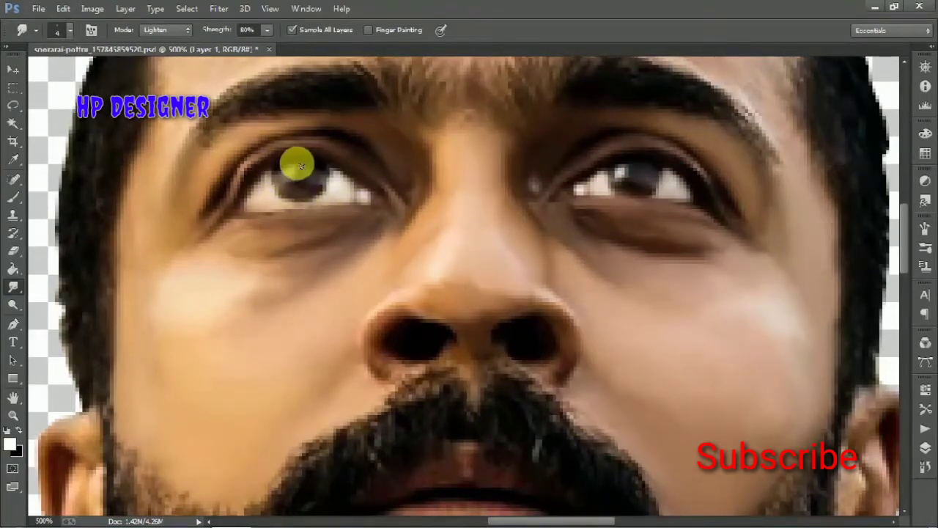
Step: Check the whole portrait, then smudge the nose tip skin between the nostrils
{"action": "key", "text": "ctrl+0"}
{"action": "scroll", "coordinate": [325, 210], "scroll_direction": "up", "scroll_amount": 5}
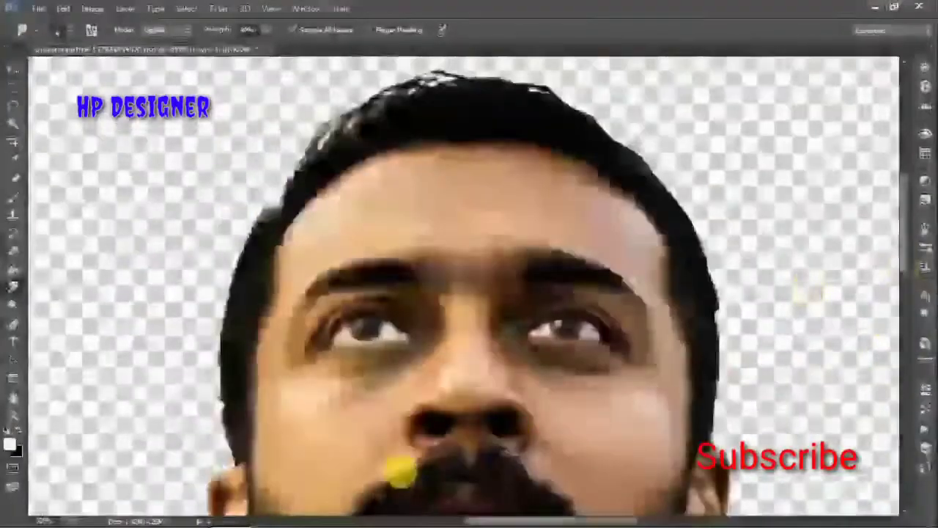
{"action": "scroll", "coordinate": [454, 323], "scroll_direction": "down", "scroll_amount": 3}
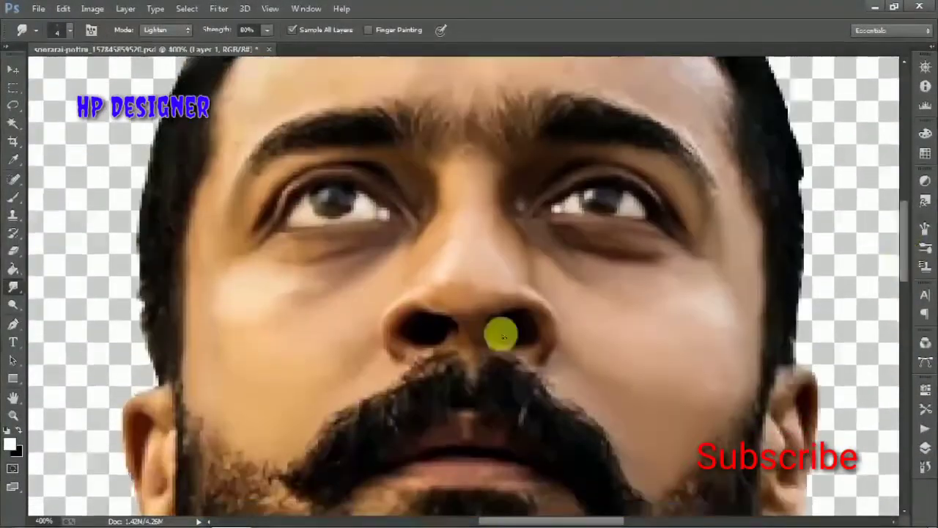
{"action": "scroll", "coordinate": [514, 308], "scroll_direction": "up", "scroll_amount": 1}
{"action": "mouse_move", "coordinate": [444, 285]}
{"action": "left_mouse_down"}
{"action": "mouse_move", "coordinate": [455, 355]}
{"action": "mouse_move", "coordinate": [379, 345]}
{"action": "mouse_move", "coordinate": [384, 373]}
{"action": "mouse_move", "coordinate": [387, 329]}
{"action": "mouse_move", "coordinate": [396, 368]}
{"action": "mouse_move", "coordinate": [384, 378]}
{"action": "mouse_move", "coordinate": [475, 347]}
{"action": "mouse_move", "coordinate": [433, 358]}
{"action": "mouse_move", "coordinate": [450, 339]}
{"action": "mouse_move", "coordinate": [507, 345]}
{"action": "mouse_move", "coordinate": [570, 333]}
{"action": "mouse_move", "coordinate": [533, 372]}
{"action": "mouse_move", "coordinate": [574, 346]}
{"action": "mouse_move", "coordinate": [588, 318]}
{"action": "mouse_move", "coordinate": [551, 356]}
{"action": "mouse_move", "coordinate": [539, 337]}
{"action": "left_mouse_up"}
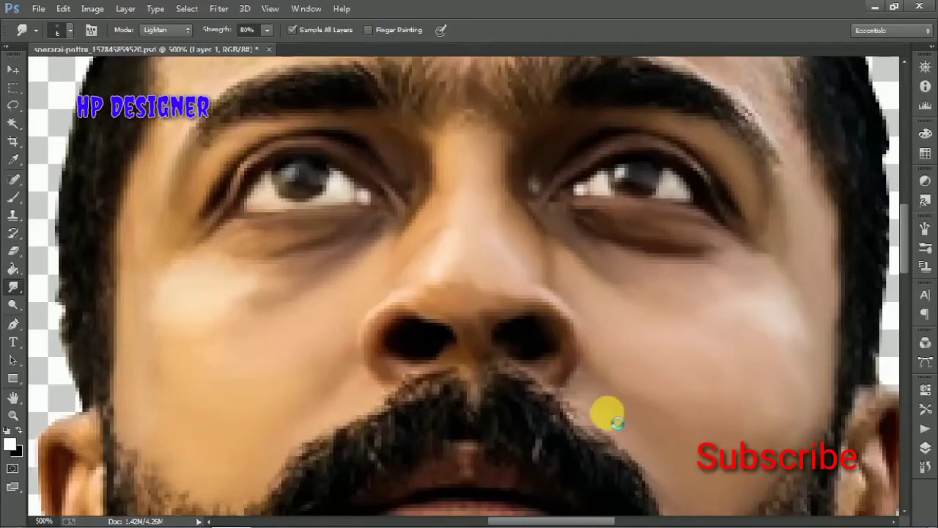
Step: Smudge from the left eyebrow's outer end across the forehead to the right temple
{"action": "scroll", "coordinate": [473, 303], "scroll_direction": "up", "scroll_amount": 5}
{"action": "mouse_move", "coordinate": [168, 356]}
{"action": "left_mouse_down"}
{"action": "mouse_move", "coordinate": [189, 281]}
{"action": "mouse_move", "coordinate": [305, 203]}
{"action": "mouse_move", "coordinate": [331, 234]}
{"action": "mouse_move", "coordinate": [235, 198]}
{"action": "mouse_move", "coordinate": [315, 125]}
{"action": "mouse_move", "coordinate": [242, 189]}
{"action": "left_mouse_up"}
{"action": "key", "text": "bracketright"}
{"action": "key", "text": "bracketleft"}
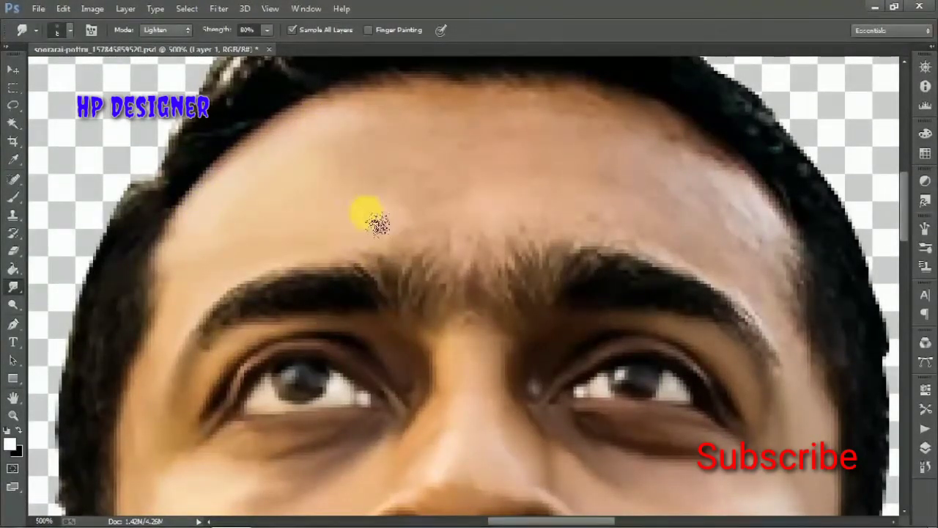
{"action": "mouse_move", "coordinate": [376, 222]}
{"action": "left_mouse_down"}
{"action": "mouse_move", "coordinate": [783, 257]}
{"action": "mouse_move", "coordinate": [758, 189]}
{"action": "mouse_move", "coordinate": [792, 275]}
{"action": "mouse_move", "coordinate": [794, 331]}
{"action": "mouse_move", "coordinate": [720, 272]}
{"action": "mouse_move", "coordinate": [717, 226]}
{"action": "mouse_move", "coordinate": [781, 291]}
{"action": "mouse_move", "coordinate": [670, 205]}
{"action": "mouse_move", "coordinate": [771, 331]}
{"action": "mouse_move", "coordinate": [775, 277]}
{"action": "mouse_move", "coordinate": [411, 111]}
{"action": "mouse_move", "coordinate": [428, 184]}
{"action": "mouse_move", "coordinate": [377, 193]}
{"action": "mouse_move", "coordinate": [443, 200]}
{"action": "mouse_move", "coordinate": [430, 161]}
{"action": "mouse_move", "coordinate": [394, 218]}
{"action": "mouse_move", "coordinate": [367, 115]}
{"action": "mouse_move", "coordinate": [480, 130]}
{"action": "mouse_move", "coordinate": [447, 224]}
{"action": "mouse_move", "coordinate": [464, 256]}
{"action": "mouse_move", "coordinate": [477, 222]}
{"action": "mouse_move", "coordinate": [334, 229]}
{"action": "mouse_move", "coordinate": [601, 230]}
{"action": "mouse_move", "coordinate": [592, 230]}
{"action": "mouse_move", "coordinate": [639, 199]}
{"action": "mouse_move", "coordinate": [576, 109]}
{"action": "mouse_move", "coordinate": [596, 139]}
{"action": "mouse_move", "coordinate": [563, 210]}
{"action": "mouse_move", "coordinate": [500, 267]}
{"action": "mouse_move", "coordinate": [540, 248]}
{"action": "mouse_move", "coordinate": [640, 255]}
{"action": "mouse_move", "coordinate": [530, 161]}
{"action": "mouse_move", "coordinate": [524, 120]}
{"action": "mouse_move", "coordinate": [542, 151]}
{"action": "mouse_move", "coordinate": [600, 122]}
{"action": "mouse_move", "coordinate": [566, 135]}
{"action": "mouse_move", "coordinate": [717, 151]}
{"action": "mouse_move", "coordinate": [700, 157]}
{"action": "mouse_move", "coordinate": [615, 109]}
{"action": "mouse_move", "coordinate": [419, 88]}
{"action": "mouse_move", "coordinate": [582, 92]}
{"action": "mouse_move", "coordinate": [674, 130]}
{"action": "mouse_move", "coordinate": [752, 217]}
{"action": "mouse_move", "coordinate": [628, 147]}
{"action": "mouse_move", "coordinate": [744, 242]}
{"action": "left_mouse_up"}
Step: Smear the light chin patch and the right-side beard up toward the lip
{"action": "scroll", "coordinate": [643, 157], "scroll_direction": "down", "scroll_amount": 5}
{"action": "scroll", "coordinate": [408, 277], "scroll_direction": "up", "scroll_amount": 4}
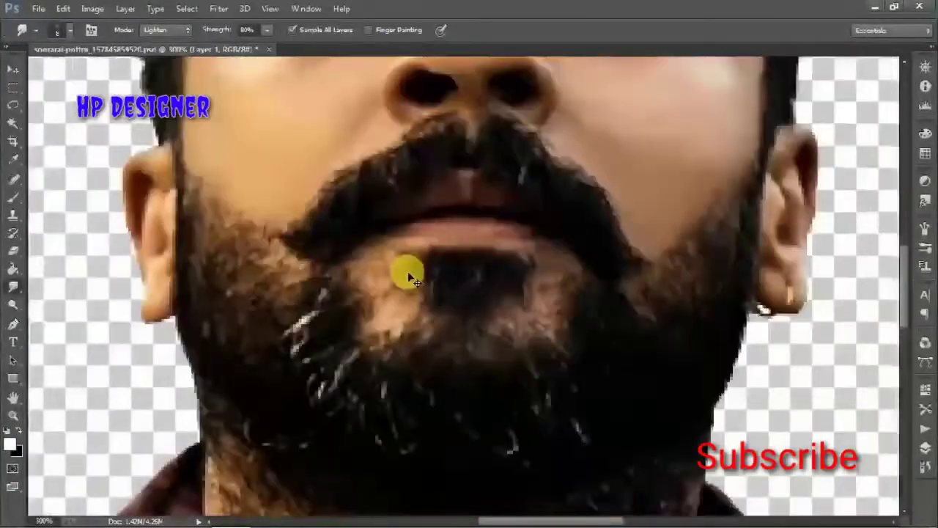
{"action": "scroll", "coordinate": [408, 277], "scroll_direction": "up", "scroll_amount": 2}
{"action": "mouse_move", "coordinate": [409, 277]}
{"action": "left_mouse_down"}
{"action": "mouse_move", "coordinate": [360, 260]}
{"action": "mouse_move", "coordinate": [342, 274]}
{"action": "mouse_move", "coordinate": [352, 329]}
{"action": "mouse_move", "coordinate": [393, 316]}
{"action": "mouse_move", "coordinate": [375, 268]}
{"action": "mouse_move", "coordinate": [361, 258]}
{"action": "mouse_move", "coordinate": [365, 226]}
{"action": "mouse_move", "coordinate": [379, 330]}
{"action": "left_mouse_up"}
{"action": "left_click", "coordinate": [561, 330]}
{"action": "mouse_move", "coordinate": [564, 332]}
{"action": "left_mouse_down"}
{"action": "mouse_move", "coordinate": [597, 266]}
{"action": "mouse_move", "coordinate": [566, 254]}
{"action": "mouse_move", "coordinate": [608, 268]}
{"action": "mouse_move", "coordinate": [577, 283]}
{"action": "mouse_move", "coordinate": [555, 329]}
{"action": "mouse_move", "coordinate": [573, 306]}
{"action": "left_mouse_up"}
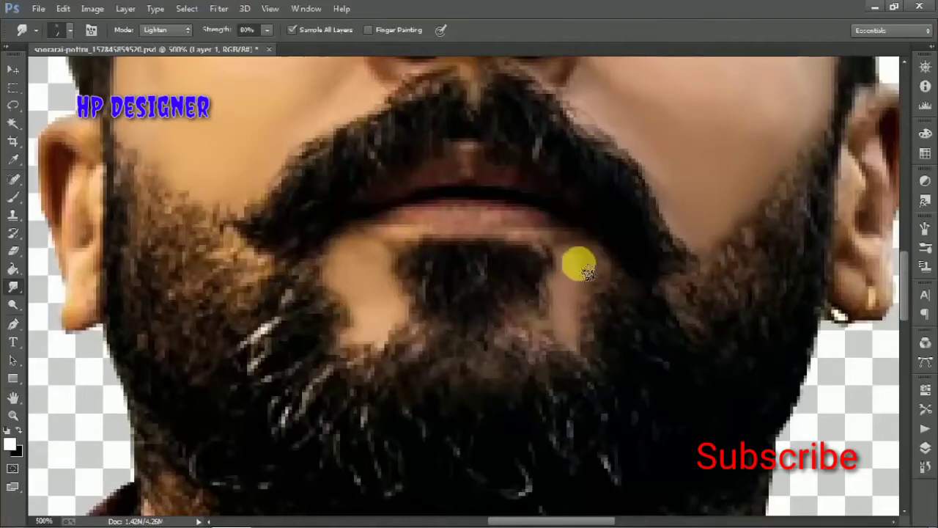
{"action": "mouse_move", "coordinate": [587, 270]}
{"action": "left_mouse_down"}
{"action": "mouse_move", "coordinate": [591, 261]}
{"action": "mouse_move", "coordinate": [570, 310]}
{"action": "mouse_move", "coordinate": [530, 235]}
{"action": "mouse_move", "coordinate": [565, 254]}
{"action": "mouse_move", "coordinate": [509, 224]}
{"action": "mouse_move", "coordinate": [445, 236]}
{"action": "mouse_move", "coordinate": [486, 237]}
{"action": "mouse_move", "coordinate": [400, 245]}
{"action": "mouse_move", "coordinate": [451, 226]}
{"action": "mouse_move", "coordinate": [478, 244]}
{"action": "mouse_move", "coordinate": [494, 230]}
{"action": "mouse_move", "coordinate": [454, 193]}
{"action": "mouse_move", "coordinate": [438, 195]}
{"action": "mouse_move", "coordinate": [403, 215]}
{"action": "mouse_move", "coordinate": [457, 197]}
{"action": "mouse_move", "coordinate": [513, 209]}
{"action": "mouse_move", "coordinate": [400, 215]}
{"action": "mouse_move", "coordinate": [486, 218]}
{"action": "mouse_move", "coordinate": [493, 251]}
{"action": "left_mouse_up"}
{"action": "key", "text": "ctrl+minus"}
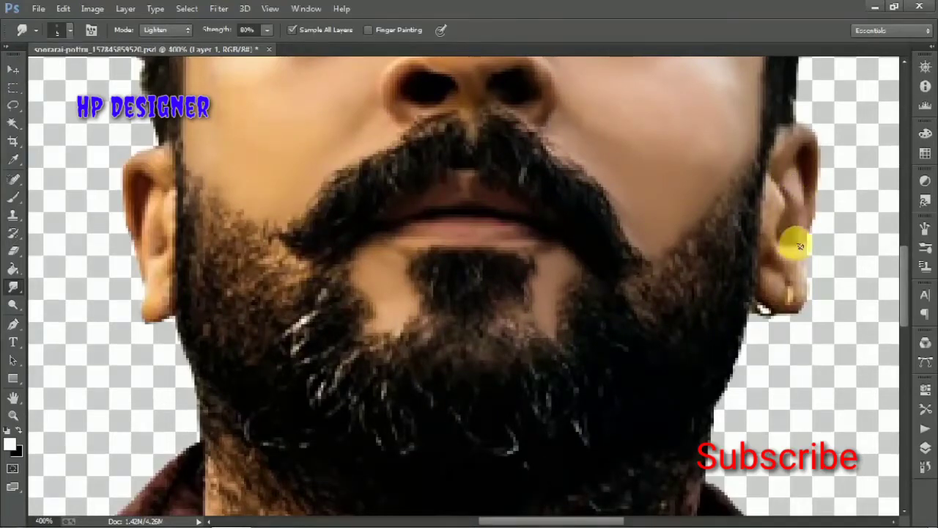
Step: Soften the edges and earlobes of both ears, picking a peach foreground colour along the way
{"action": "left_click_drag", "start_coordinate": [799, 254], "coordinate": [778, 202]}
{"action": "mouse_move", "coordinate": [778, 241]}
{"action": "left_mouse_down"}
{"action": "mouse_move", "coordinate": [790, 133]}
{"action": "mouse_move", "coordinate": [784, 268]}
{"action": "left_mouse_up"}
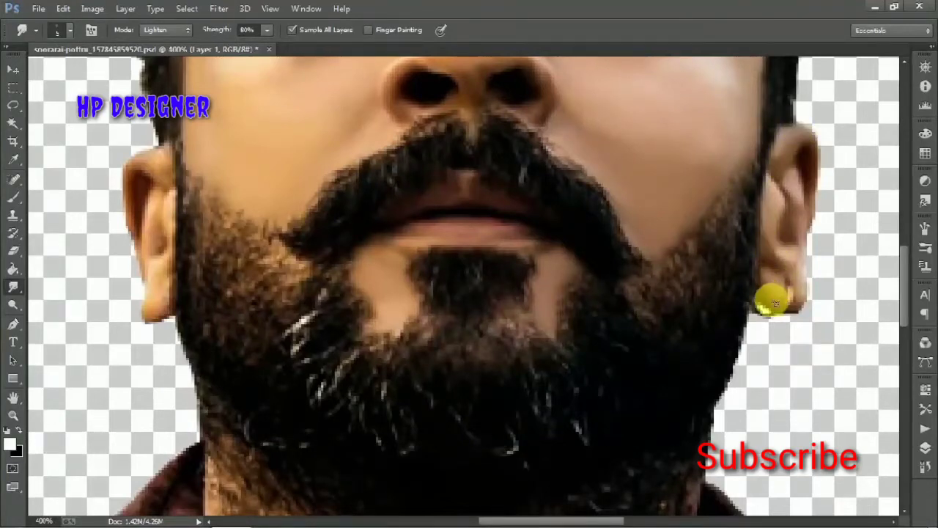
{"action": "left_click_drag", "start_coordinate": [775, 302], "coordinate": [779, 308]}
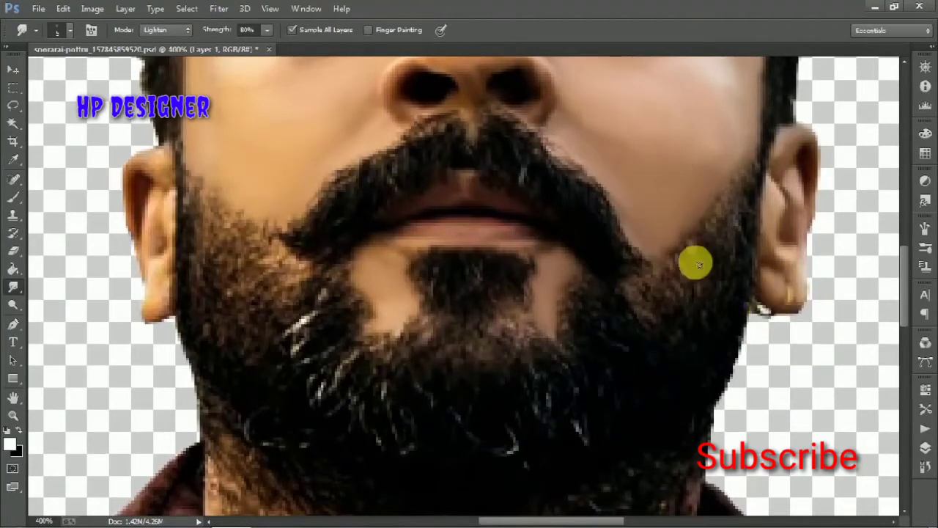
{"action": "mouse_move", "coordinate": [168, 177]}
{"action": "left_mouse_down"}
{"action": "mouse_move", "coordinate": [142, 160]}
{"action": "mouse_move", "coordinate": [137, 184]}
{"action": "mouse_move", "coordinate": [172, 247]}
{"action": "mouse_move", "coordinate": [160, 312]}
{"action": "mouse_move", "coordinate": [174, 283]}
{"action": "left_mouse_up"}
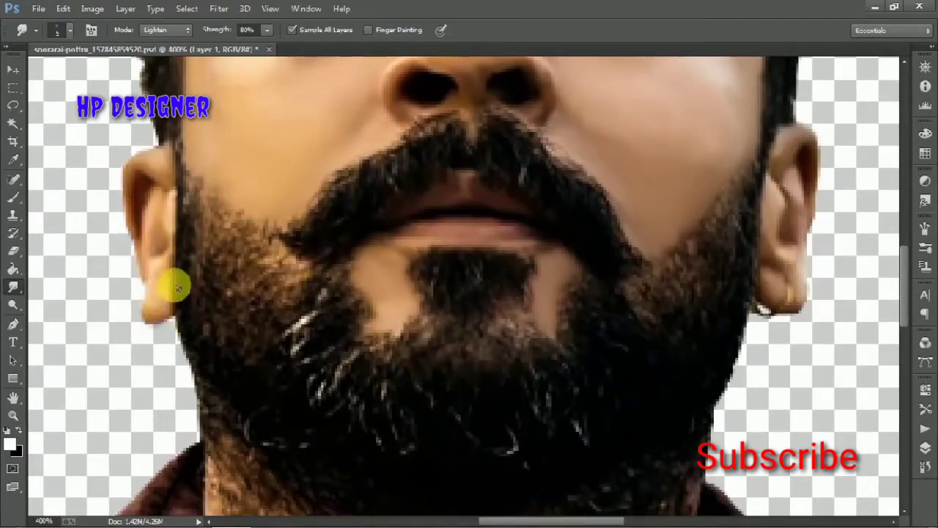
{"action": "left_click", "coordinate": [10, 442]}
{"action": "left_click", "coordinate": [783, 285]}
{"action": "key", "text": "Return"}
{"action": "left_click_drag", "start_coordinate": [783, 286], "coordinate": [794, 289]}
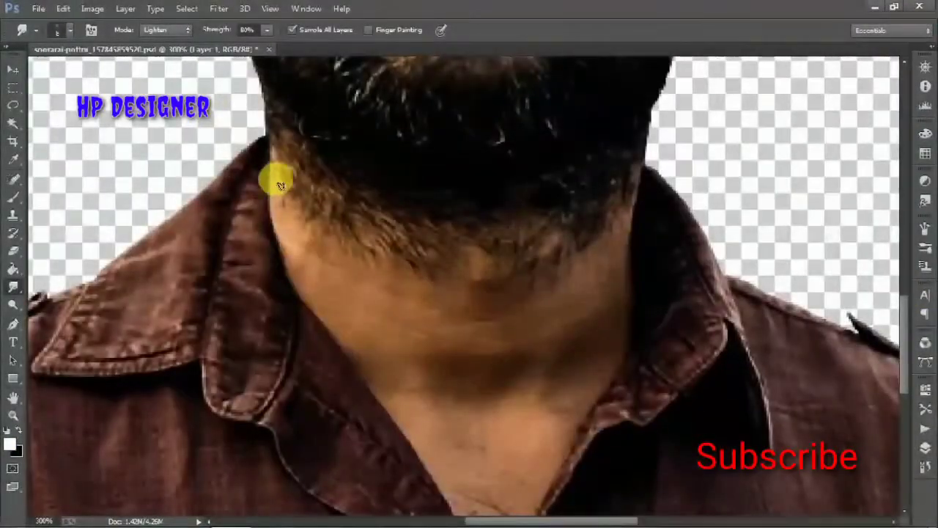
Step: Smudge the neck skin below the beard up to the jaw
{"action": "mouse_move", "coordinate": [280, 185]}
{"action": "left_mouse_down"}
{"action": "mouse_move", "coordinate": [340, 326]}
{"action": "mouse_move", "coordinate": [317, 281]}
{"action": "mouse_move", "coordinate": [470, 349]}
{"action": "mouse_move", "coordinate": [440, 367]}
{"action": "mouse_move", "coordinate": [440, 345]}
{"action": "mouse_move", "coordinate": [469, 343]}
{"action": "mouse_move", "coordinate": [409, 329]}
{"action": "mouse_move", "coordinate": [472, 382]}
{"action": "mouse_move", "coordinate": [405, 378]}
{"action": "mouse_move", "coordinate": [368, 341]}
{"action": "mouse_move", "coordinate": [416, 400]}
{"action": "mouse_move", "coordinate": [418, 429]}
{"action": "left_mouse_up"}
{"action": "left_click_drag", "start_coordinate": [907, 330], "coordinate": [907, 345]}
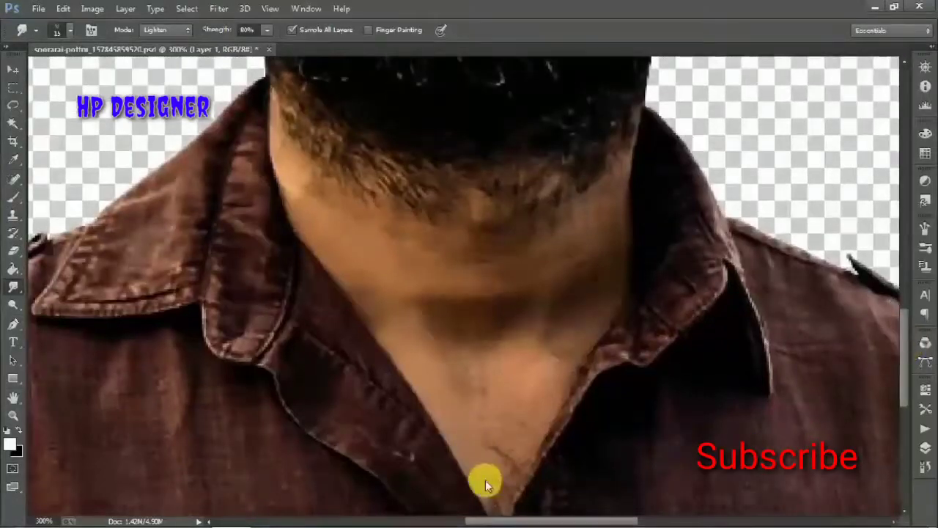
{"action": "scroll", "coordinate": [487, 484], "scroll_direction": "down", "scroll_amount": 2}
{"action": "mouse_move", "coordinate": [492, 446]}
{"action": "left_mouse_down"}
{"action": "mouse_move", "coordinate": [494, 426]}
{"action": "mouse_move", "coordinate": [459, 368]}
{"action": "mouse_move", "coordinate": [517, 358]}
{"action": "mouse_move", "coordinate": [540, 312]}
{"action": "mouse_move", "coordinate": [489, 357]}
{"action": "mouse_move", "coordinate": [571, 362]}
{"action": "mouse_move", "coordinate": [509, 425]}
{"action": "mouse_move", "coordinate": [521, 389]}
{"action": "mouse_move", "coordinate": [486, 293]}
{"action": "mouse_move", "coordinate": [436, 288]}
{"action": "mouse_move", "coordinate": [489, 291]}
{"action": "mouse_move", "coordinate": [511, 274]}
{"action": "mouse_move", "coordinate": [507, 317]}
{"action": "mouse_move", "coordinate": [494, 289]}
{"action": "mouse_move", "coordinate": [494, 322]}
{"action": "mouse_move", "coordinate": [487, 296]}
{"action": "mouse_move", "coordinate": [623, 161]}
{"action": "mouse_move", "coordinate": [611, 143]}
{"action": "left_mouse_up"}
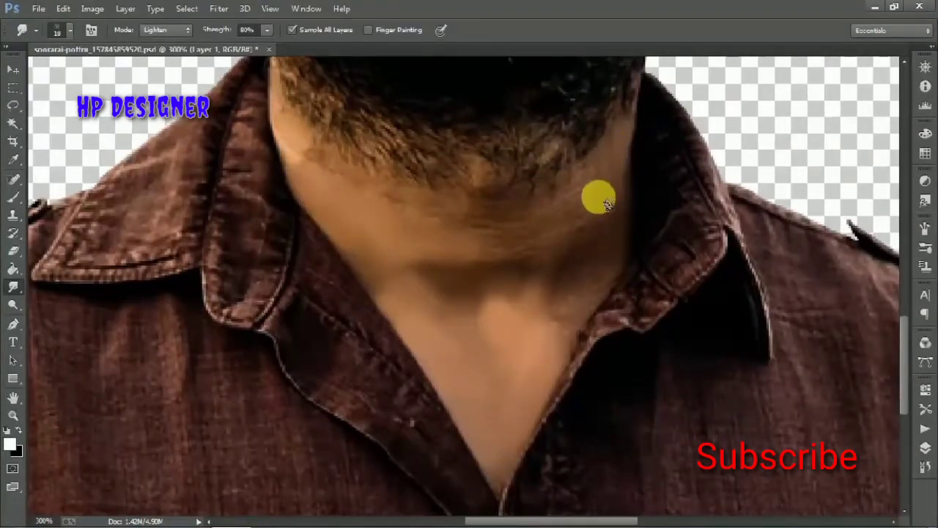
{"action": "scroll", "coordinate": [580, 198], "scroll_direction": "down", "scroll_amount": 5}
{"action": "scroll", "coordinate": [446, 388], "scroll_direction": "up", "scroll_amount": 6}
{"action": "mouse_move", "coordinate": [664, 355]}
{"action": "left_mouse_down"}
{"action": "mouse_move", "coordinate": [656, 244]}
{"action": "mouse_move", "coordinate": [652, 349]}
{"action": "left_mouse_up"}
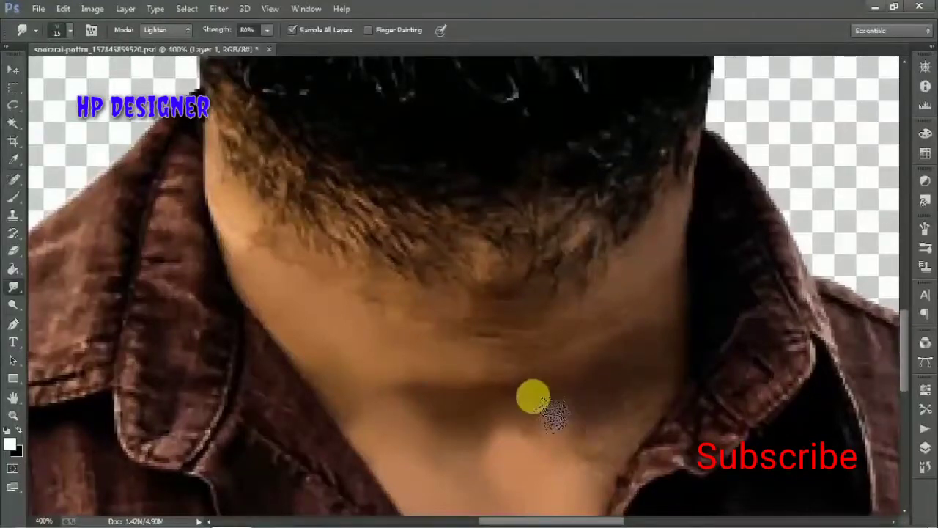
{"action": "mouse_move", "coordinate": [621, 408]}
{"action": "left_mouse_down"}
{"action": "mouse_move", "coordinate": [635, 466]}
{"action": "mouse_move", "coordinate": [671, 303]}
{"action": "left_mouse_up"}
Step: Switch to the speckled 20px brush tip and keep smoothing the neck skin
{"action": "left_click", "coordinate": [90, 30]}
{"action": "key", "text": "bracketleft"}
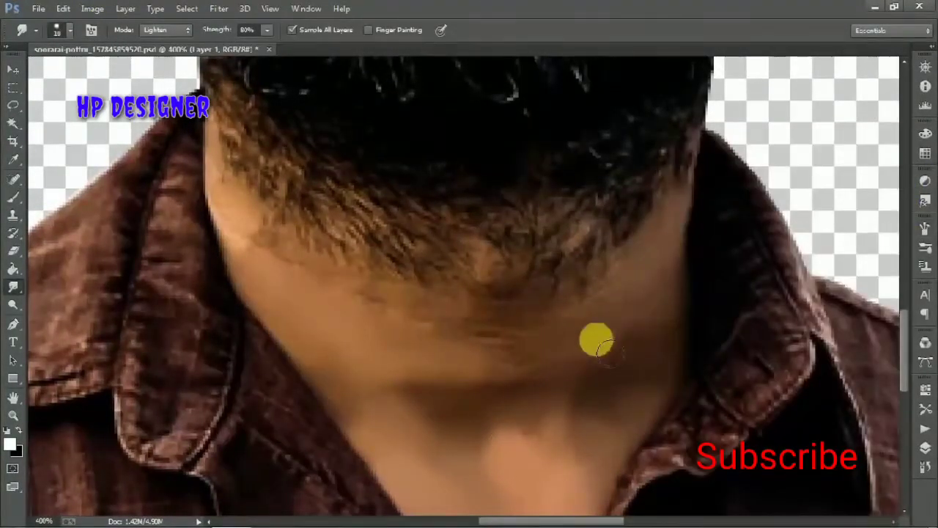
{"action": "left_click", "coordinate": [468, 412]}
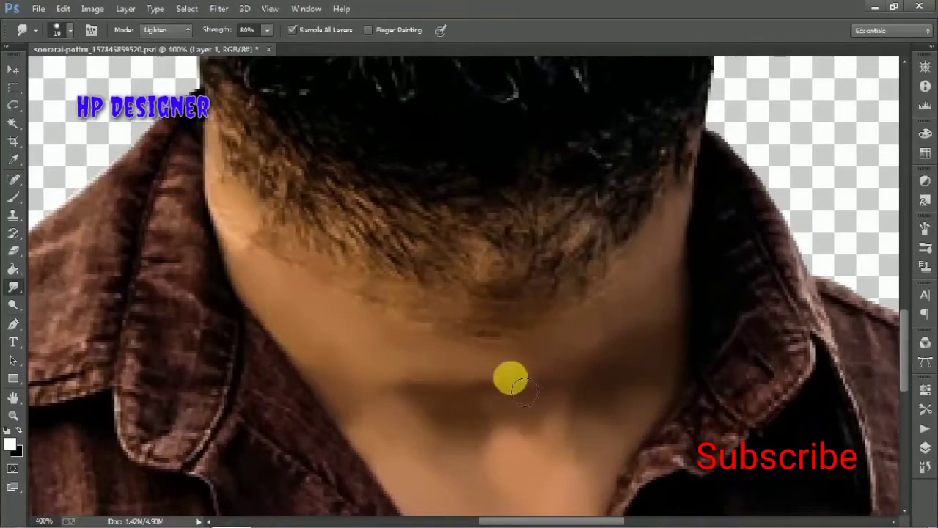
{"action": "key", "text": "F5"}
{"action": "left_click", "coordinate": [838, 198]}
{"action": "key", "text": "F5"}
{"action": "mouse_move", "coordinate": [561, 360]}
{"action": "left_mouse_down"}
{"action": "mouse_move", "coordinate": [279, 241]}
{"action": "mouse_move", "coordinate": [350, 256]}
{"action": "mouse_move", "coordinate": [516, 324]}
{"action": "left_mouse_up"}
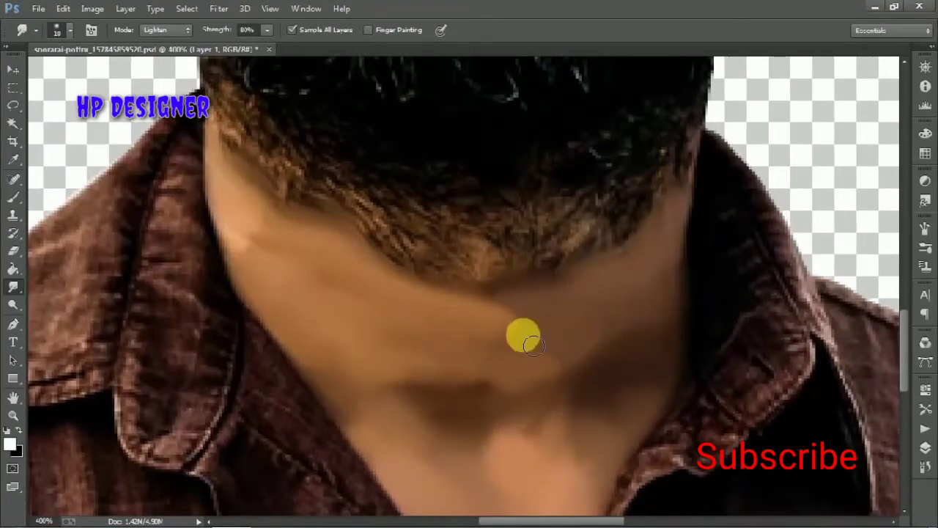
{"action": "key", "text": "F5"}
{"action": "left_click", "coordinate": [838, 199]}
{"action": "key", "text": "F5"}
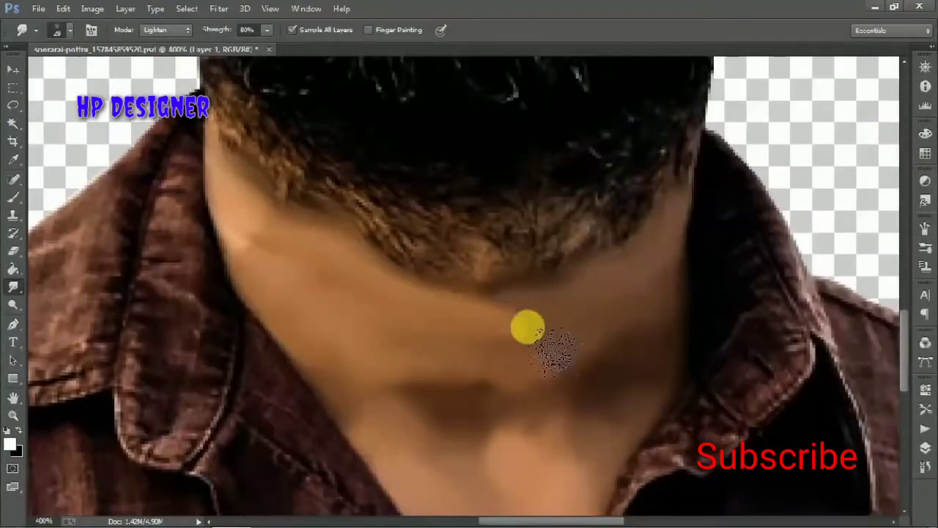
{"action": "scroll", "coordinate": [418, 418], "scroll_direction": "down", "scroll_amount": 5}
Step: Smear the jawline skin, then drag the 10px smudge up the beard edge into the moustache
{"action": "scroll", "coordinate": [392, 250], "scroll_direction": "up", "scroll_amount": 4}
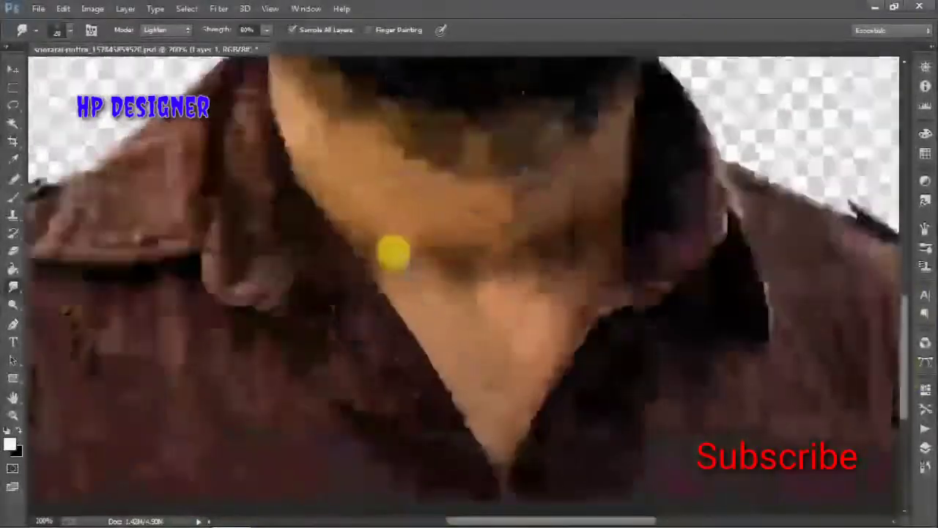
{"action": "left_click_drag", "start_coordinate": [595, 179], "coordinate": [365, 170]}
{"action": "scroll", "coordinate": [411, 190], "scroll_direction": "down", "scroll_amount": 2}
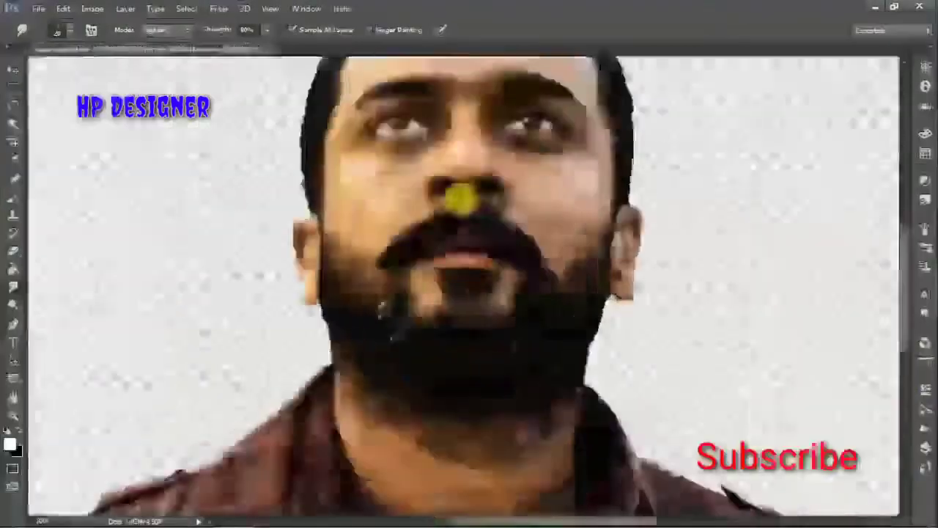
{"action": "left_click", "coordinate": [925, 247]}
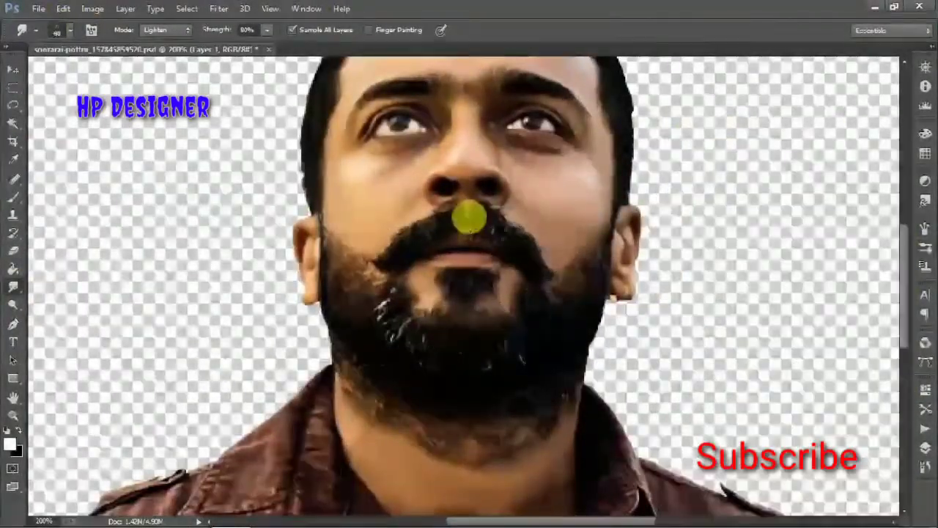
{"action": "scroll", "coordinate": [408, 74], "scroll_direction": "up", "scroll_amount": 3}
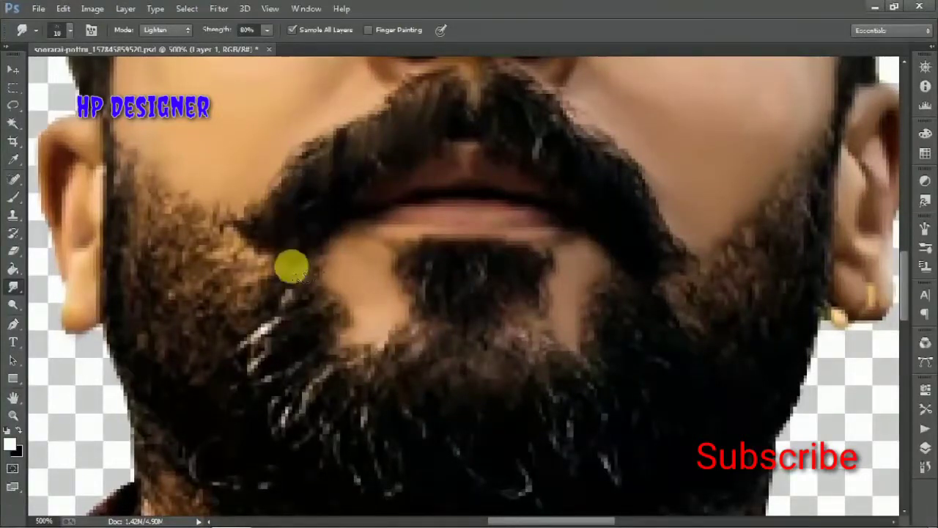
{"action": "left_click_drag", "start_coordinate": [291, 268], "coordinate": [396, 126]}
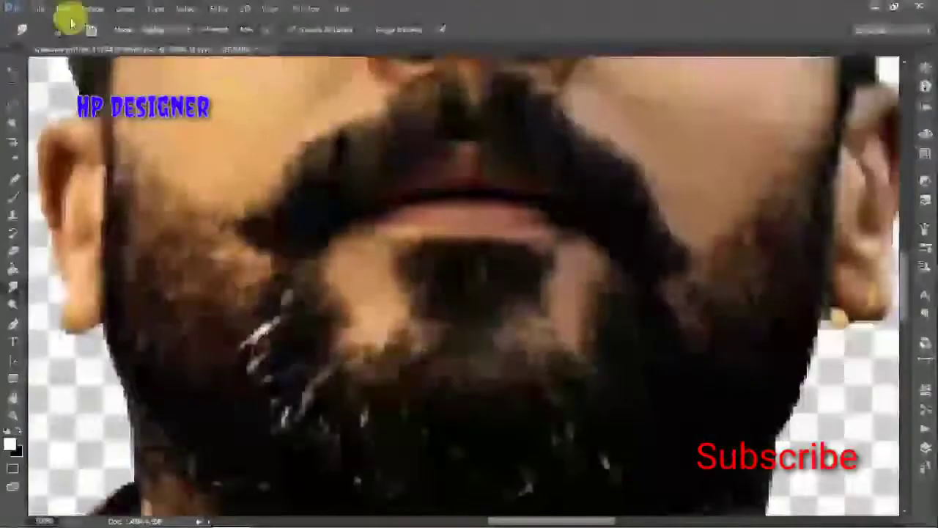
Step: Paint the moustache black with a 10 px Brush Tool
{"action": "left_click", "coordinate": [13, 196]}
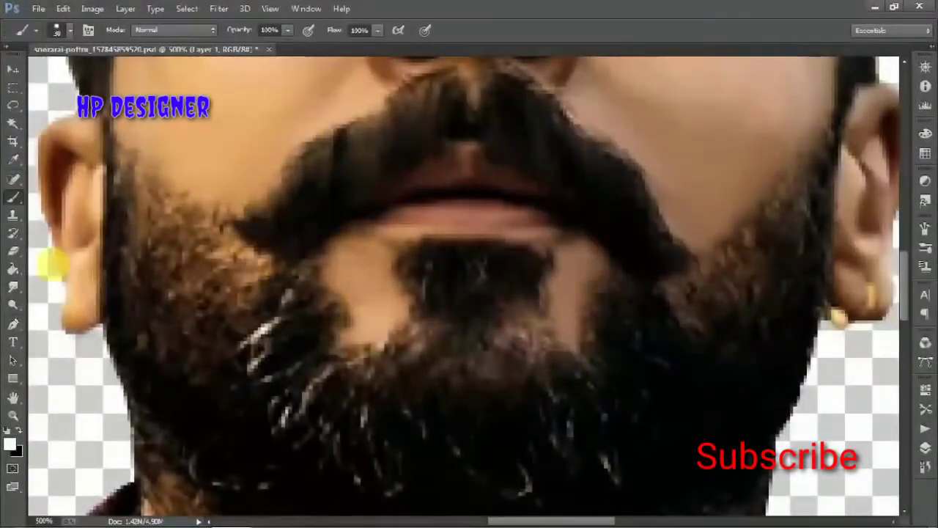
{"action": "left_click", "coordinate": [895, 399]}
{"action": "left_click", "coordinate": [9, 442]}
{"action": "left_click", "coordinate": [591, 298]}
{"action": "left_click", "coordinate": [884, 100]}
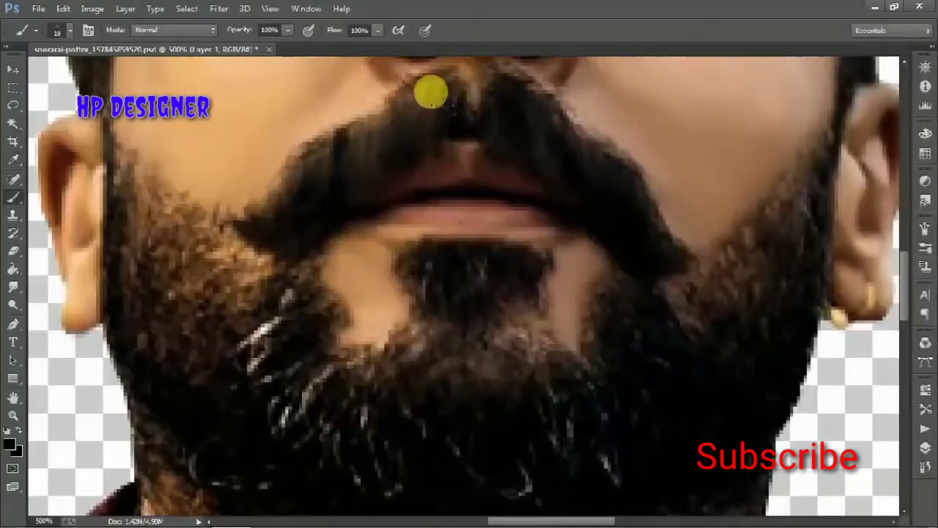
{"action": "key", "text": "["}
{"action": "key", "text": "["}
{"action": "key", "text": "["}
{"action": "left_click_drag", "start_coordinate": [365, 130], "coordinate": [380, 167]}
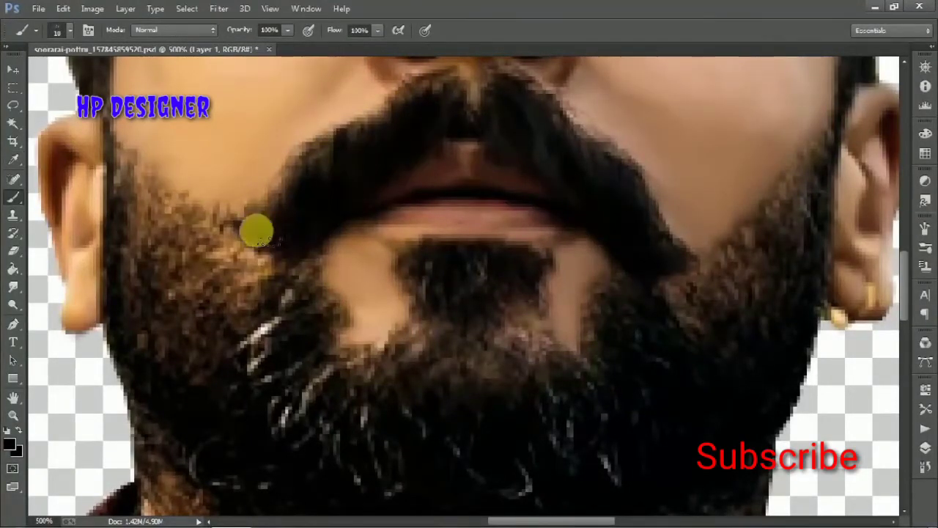
{"action": "mouse_move", "coordinate": [511, 131]}
{"action": "left_mouse_down"}
{"action": "mouse_move", "coordinate": [454, 78]}
{"action": "mouse_move", "coordinate": [619, 184]}
{"action": "left_mouse_up"}
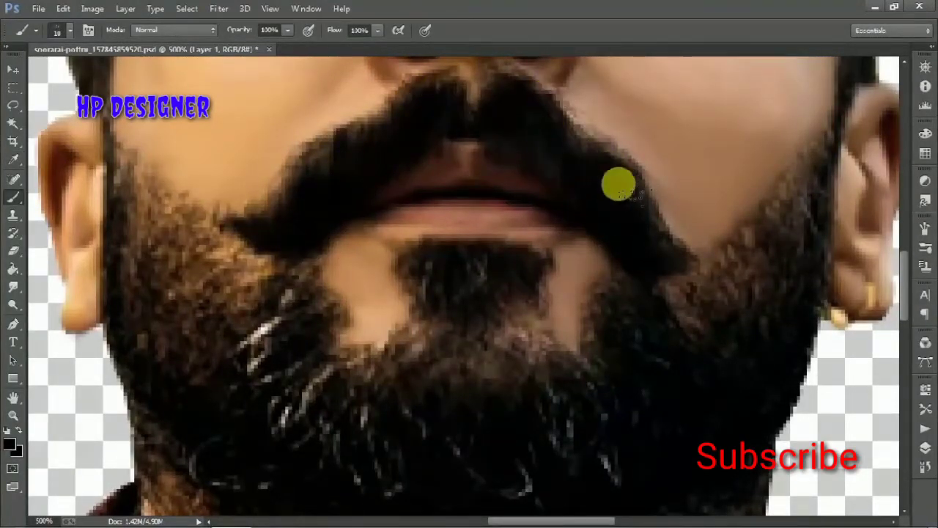
Step: Smudge the moustache's right edge and the beard's left edge to blend them
{"action": "key", "text": "r"}
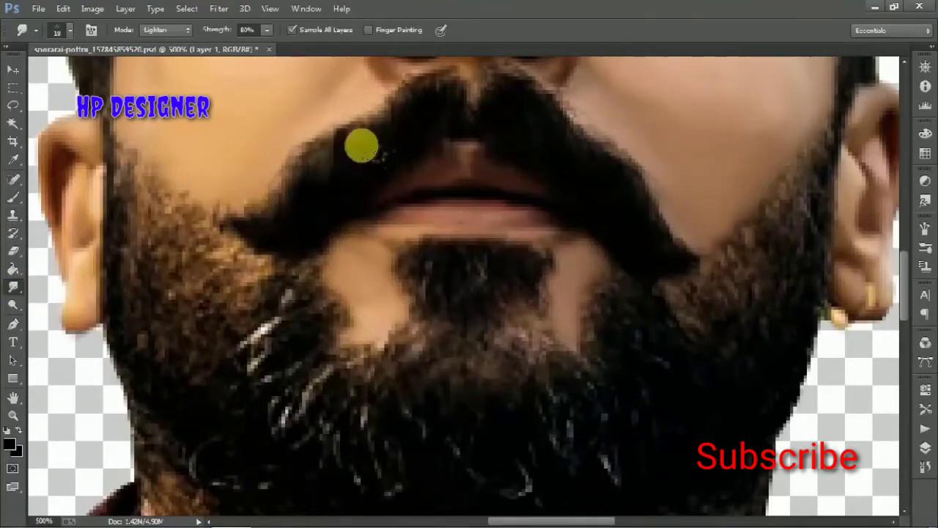
{"action": "left_click_drag", "start_coordinate": [572, 118], "coordinate": [631, 198]}
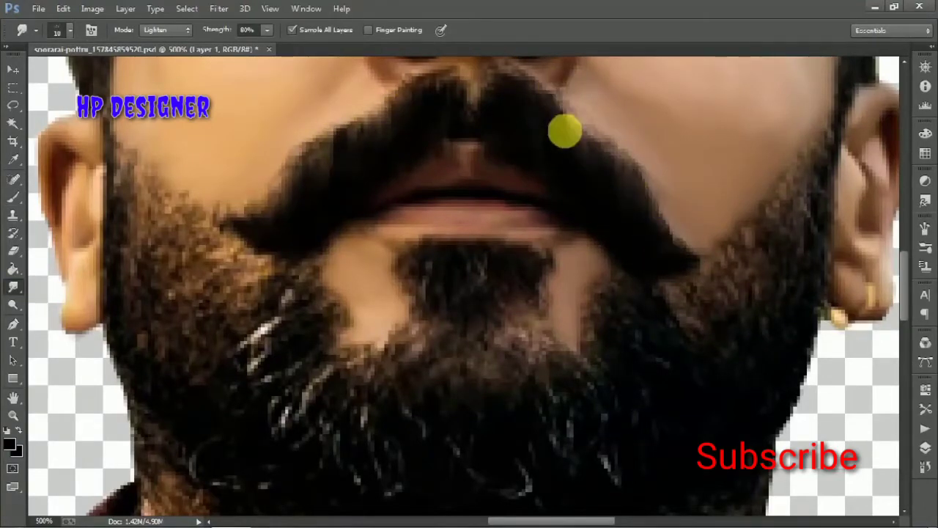
{"action": "key", "text": "b"}
{"action": "key", "text": "r"}
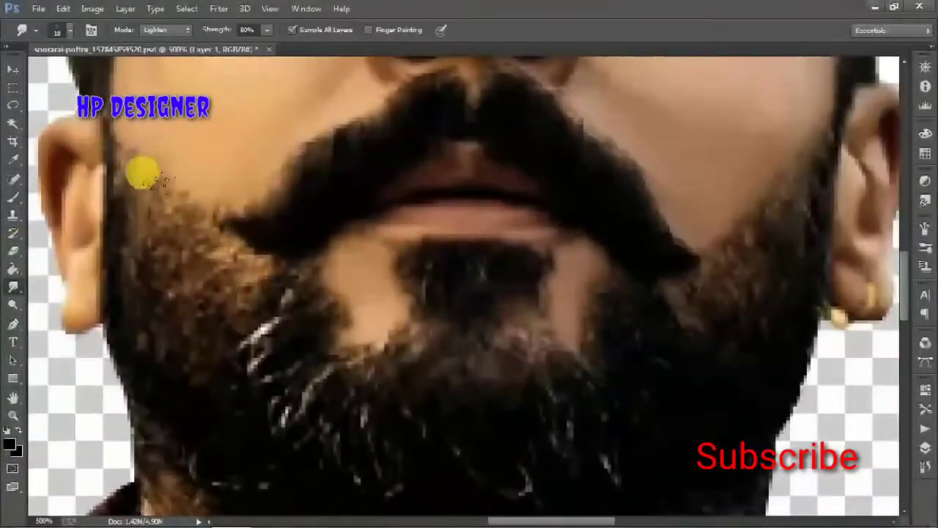
{"action": "left_click_drag", "start_coordinate": [230, 292], "coordinate": [131, 359]}
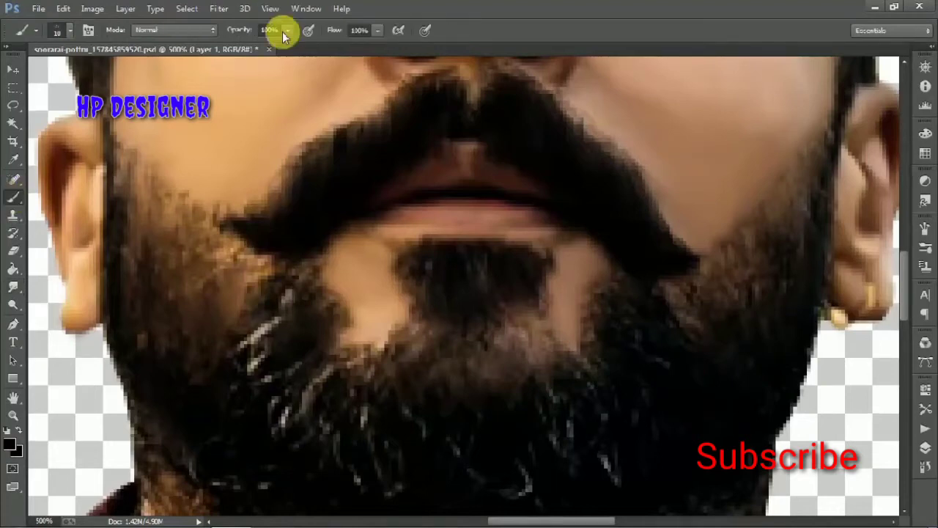
{"action": "scroll", "coordinate": [305, 359], "scroll_direction": "down", "scroll_amount": 5}
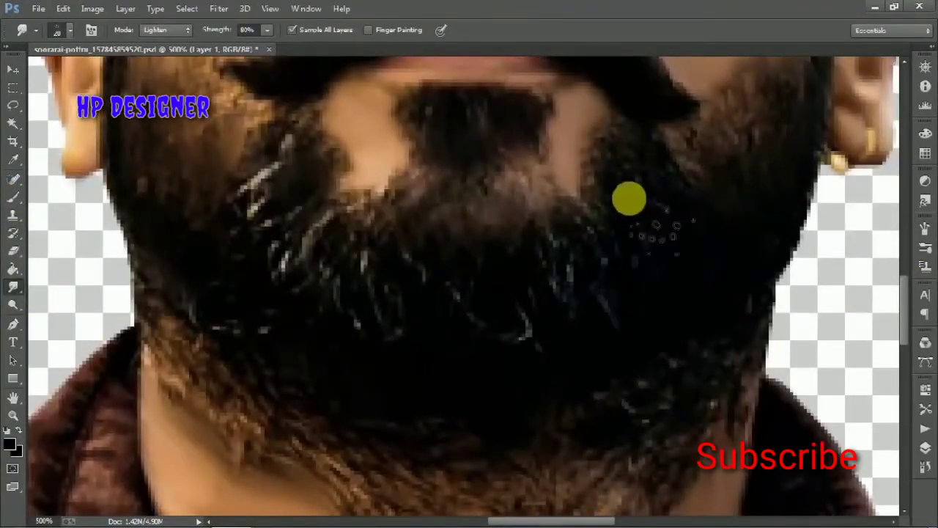
Step: Darken both sides of the beard in black, varying brush opacity from 23% to 100%
{"action": "left_click", "coordinate": [14, 199]}
{"action": "key", "text": "2"}
{"action": "key", "text": "3"}
{"action": "scroll", "coordinate": [897, 252], "scroll_direction": "up", "scroll_amount": 4}
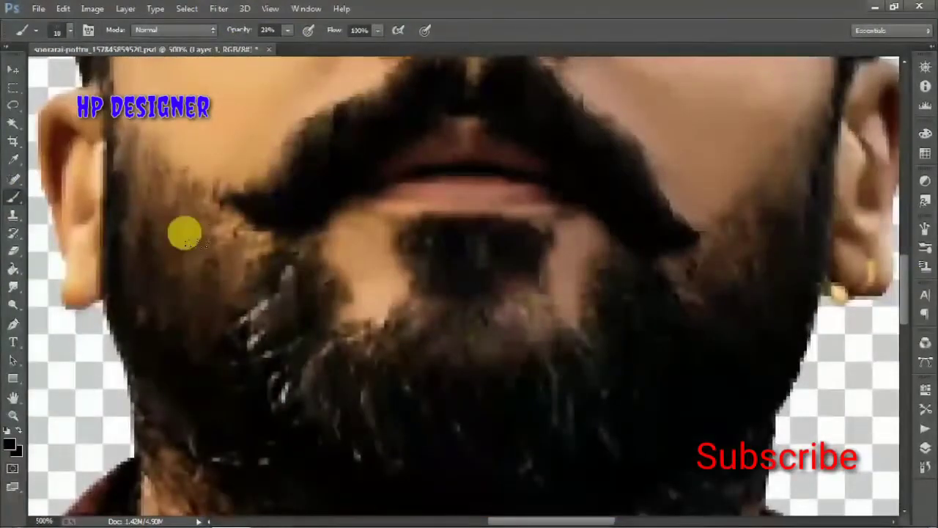
{"action": "left_click_drag", "start_coordinate": [288, 30], "coordinate": [296, 45]}
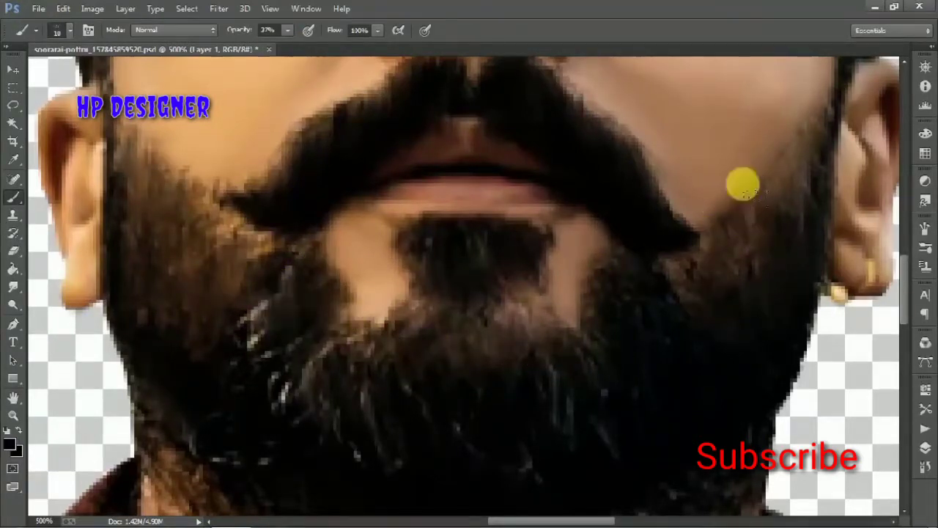
{"action": "left_click", "coordinate": [288, 30]}
{"action": "key", "text": "0"}
{"action": "mouse_move", "coordinate": [772, 335]}
{"action": "left_mouse_down"}
{"action": "mouse_move", "coordinate": [821, 225]}
{"action": "mouse_move", "coordinate": [749, 335]}
{"action": "left_mouse_up"}
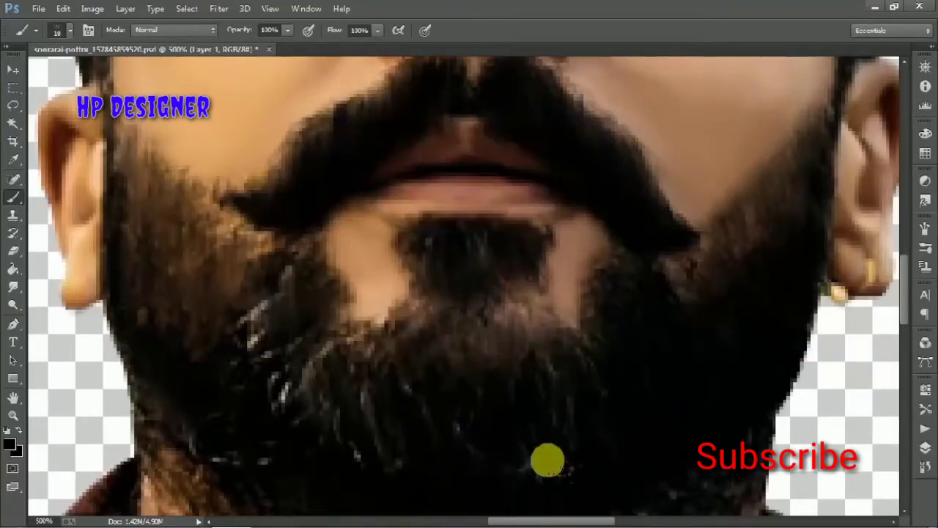
{"action": "scroll", "coordinate": [506, 378], "scroll_direction": "down", "scroll_amount": 3}
{"action": "mouse_move", "coordinate": [294, 171]}
{"action": "left_mouse_down"}
{"action": "mouse_move", "coordinate": [204, 209]}
{"action": "mouse_move", "coordinate": [130, 199]}
{"action": "mouse_move", "coordinate": [190, 182]}
{"action": "mouse_move", "coordinate": [289, 180]}
{"action": "mouse_move", "coordinate": [237, 220]}
{"action": "left_mouse_up"}
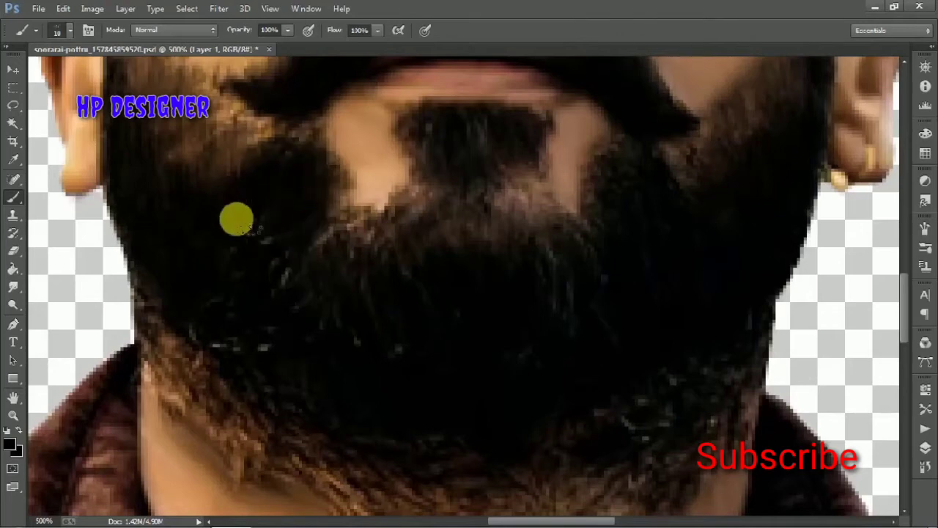
{"action": "mouse_move", "coordinate": [254, 367]}
{"action": "left_mouse_down"}
{"action": "mouse_move", "coordinate": [314, 220]}
{"action": "mouse_move", "coordinate": [379, 337]}
{"action": "mouse_move", "coordinate": [437, 216]}
{"action": "mouse_move", "coordinate": [607, 317]}
{"action": "left_mouse_up"}
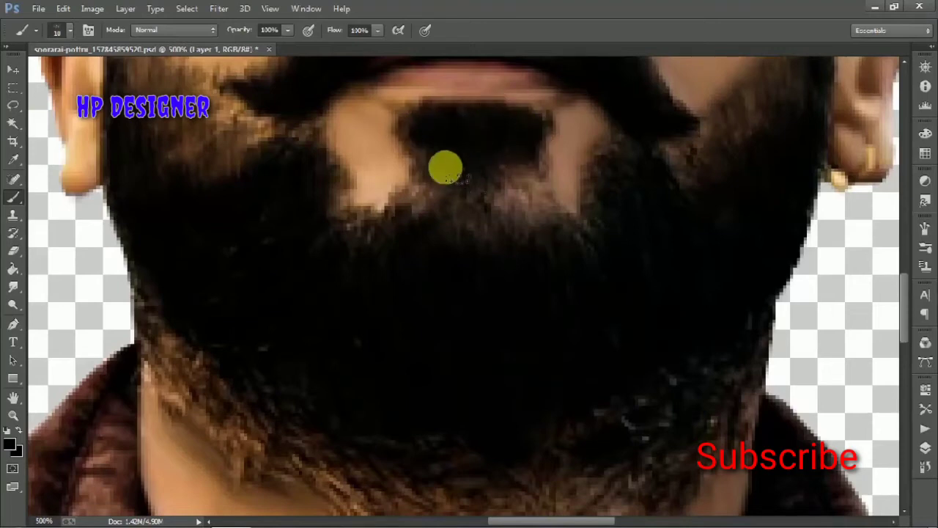
Step: Alternate smudging and painting on the beard, with brush opacity set to 73%
{"action": "left_click", "coordinate": [13, 287]}
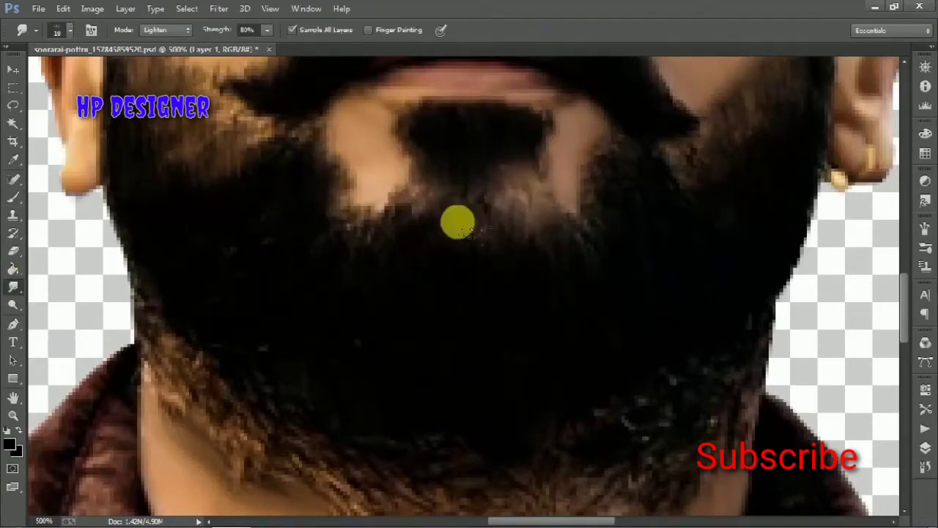
{"action": "scroll", "coordinate": [476, 378], "scroll_direction": "down", "scroll_amount": 3}
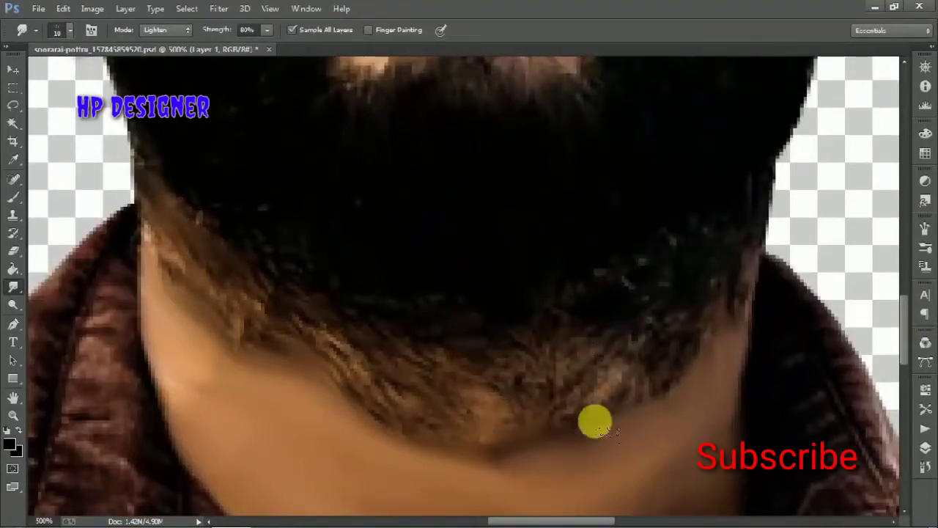
{"action": "left_click", "coordinate": [12, 195]}
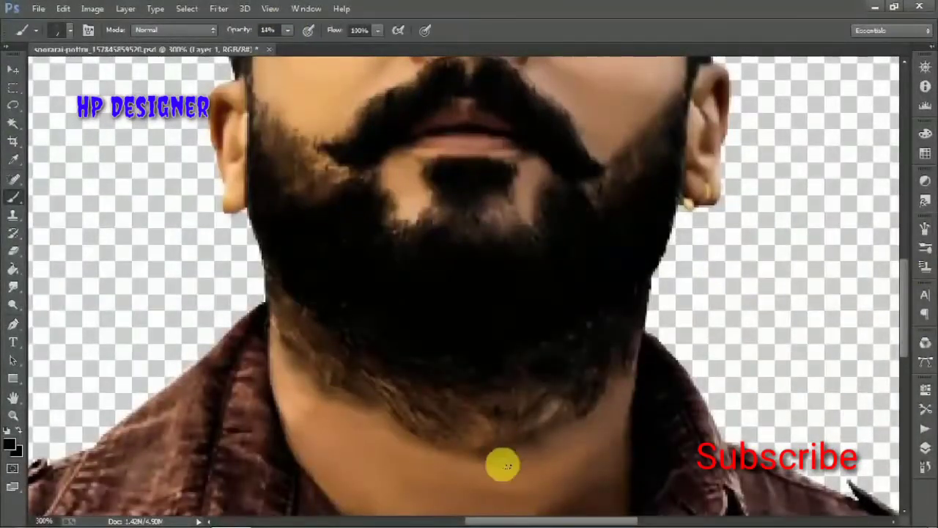
{"action": "key", "text": "7"}
{"action": "key", "text": "3"}
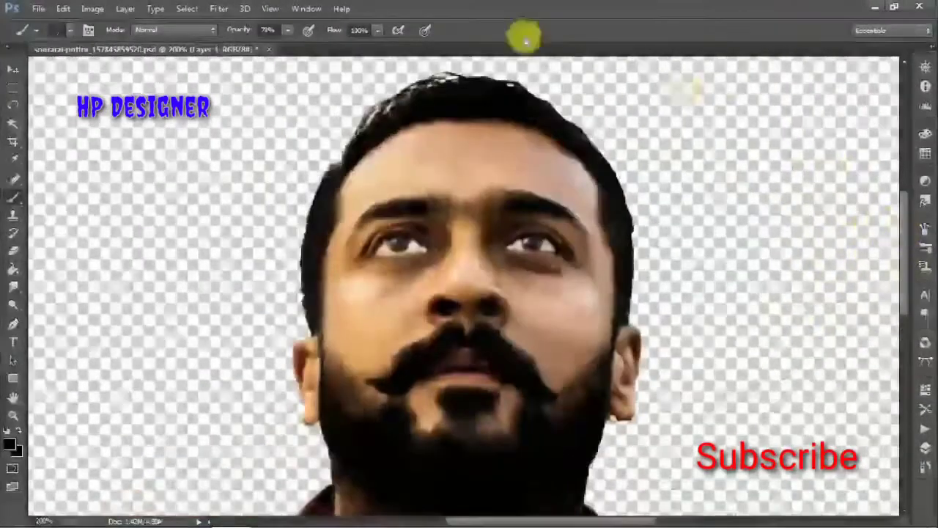
{"action": "scroll", "coordinate": [314, 193], "scroll_direction": "down", "scroll_amount": 5}
{"action": "scroll", "coordinate": [314, 193], "scroll_direction": "up", "scroll_amount": 3}
{"action": "scroll", "coordinate": [901, 287], "scroll_direction": "up", "scroll_amount": 3}
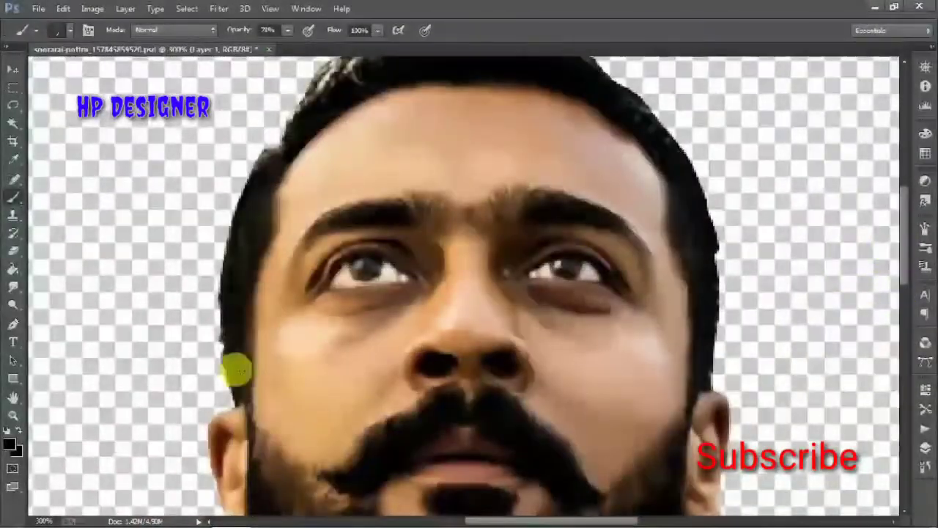
Step: Brush the hair outline black at 100% opacity, then resume smudging beside the collar
{"action": "key", "text": "r"}
{"action": "key", "text": "b"}
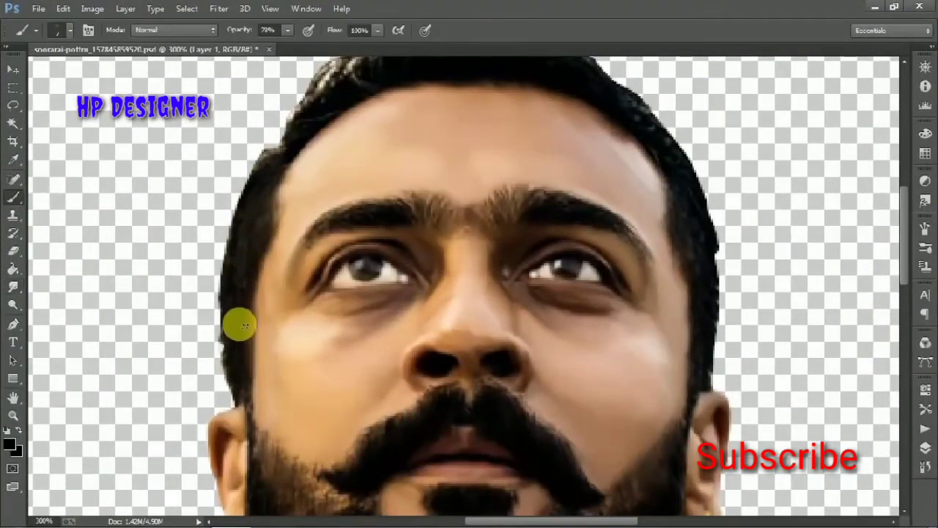
{"action": "left_click_drag", "start_coordinate": [288, 29], "coordinate": [304, 37]}
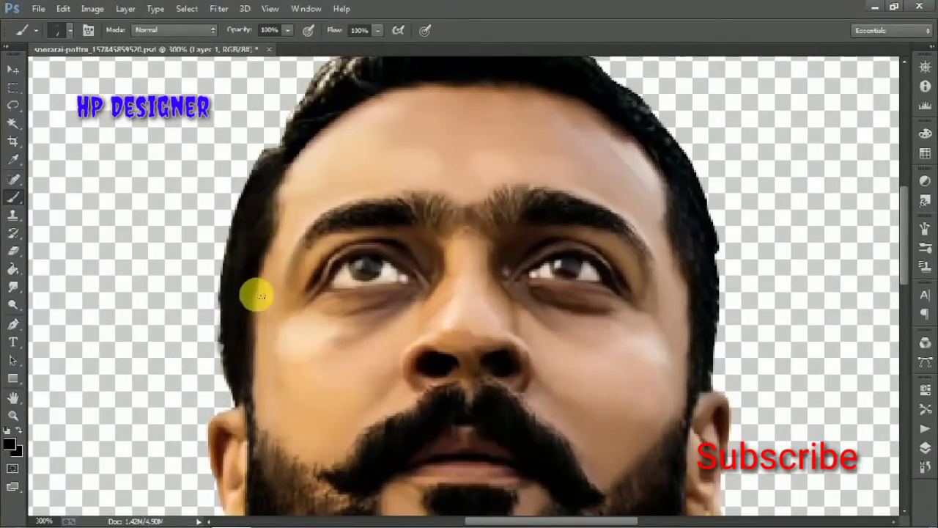
{"action": "scroll", "coordinate": [897, 226], "scroll_direction": "up", "scroll_amount": 3}
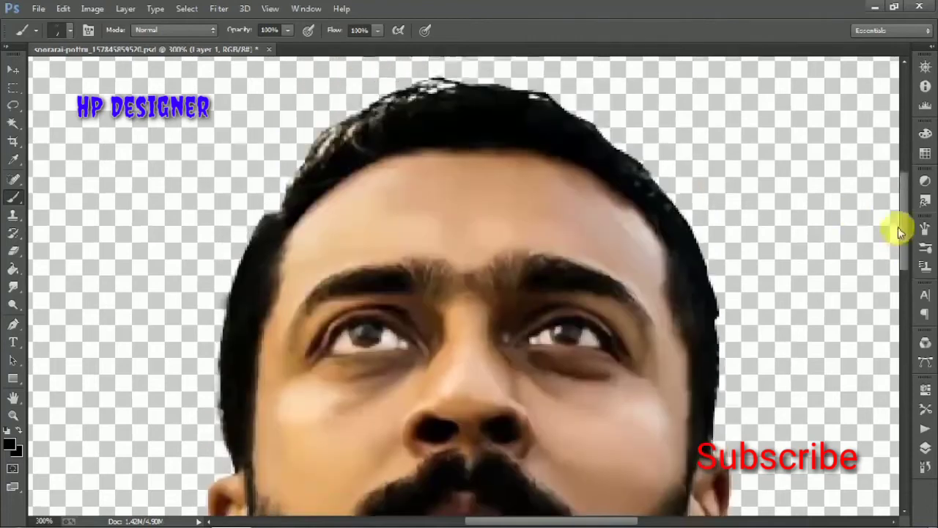
{"action": "key", "text": "r"}
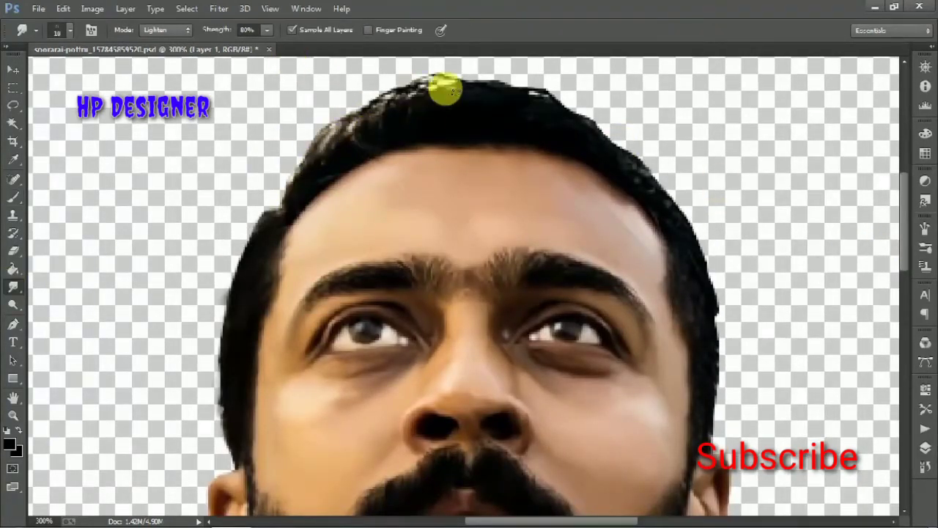
{"action": "left_click", "coordinate": [13, 197]}
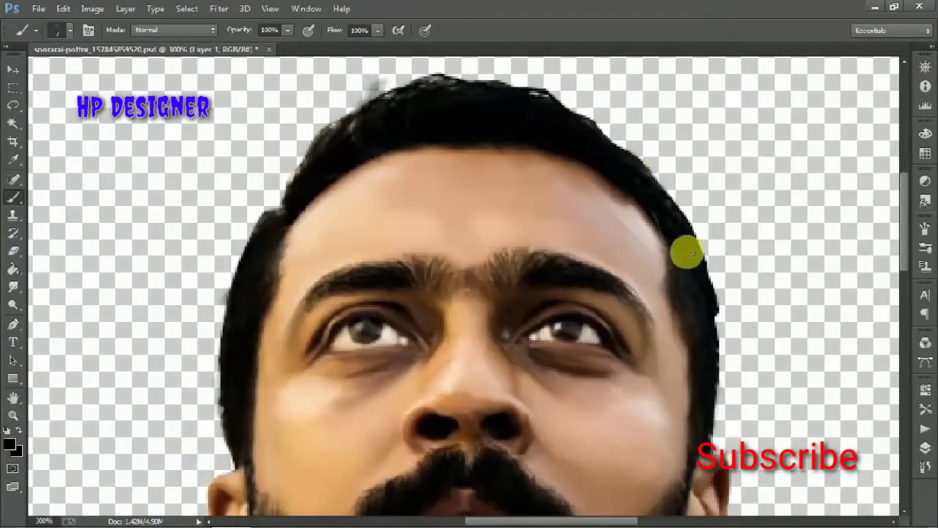
{"action": "key", "text": "r"}
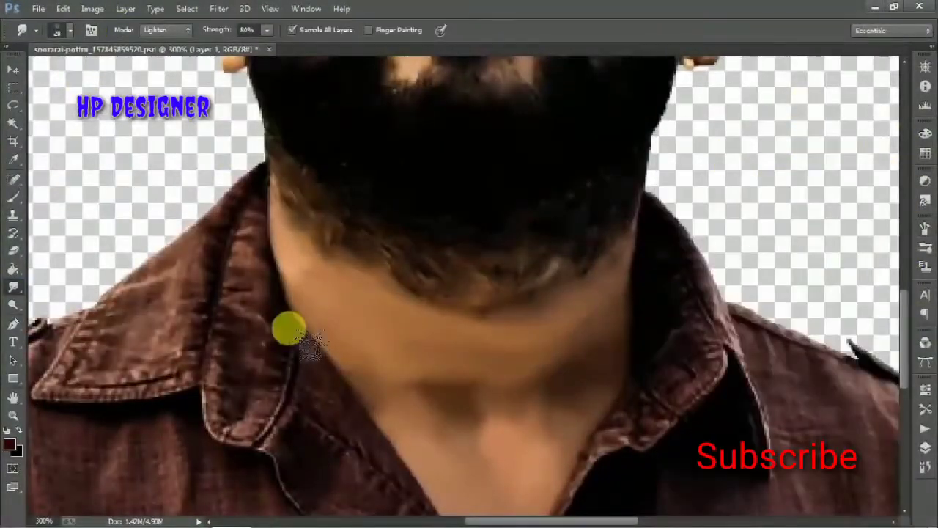
Step: Smudge the shirt collar and left shoulder fabric into soft streaks
{"action": "mouse_move", "coordinate": [231, 352]}
{"action": "left_mouse_down"}
{"action": "mouse_move", "coordinate": [258, 381]}
{"action": "mouse_move", "coordinate": [283, 350]}
{"action": "mouse_move", "coordinate": [199, 293]}
{"action": "mouse_move", "coordinate": [132, 365]}
{"action": "mouse_move", "coordinate": [110, 359]}
{"action": "mouse_move", "coordinate": [209, 345]}
{"action": "mouse_move", "coordinate": [249, 226]}
{"action": "left_mouse_up"}
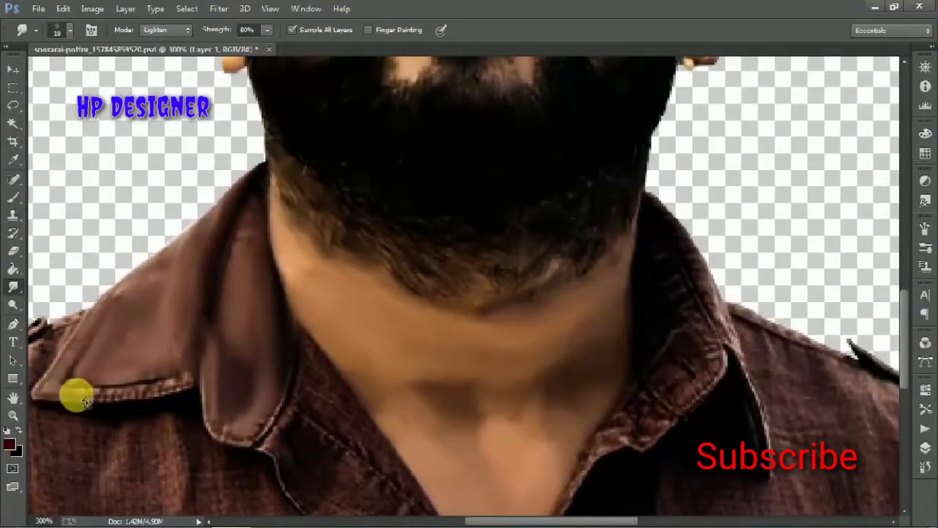
{"action": "key", "text": "ctrl+minus"}
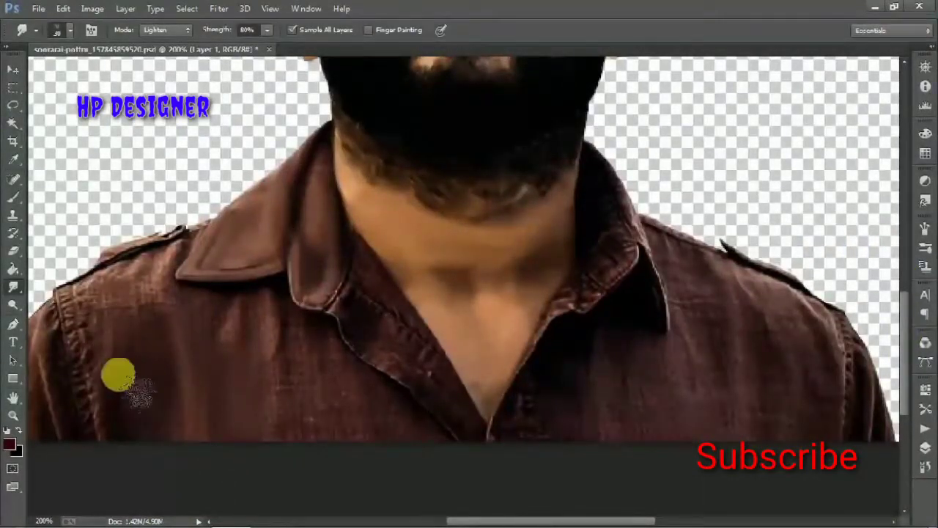
{"action": "left_click_drag", "start_coordinate": [120, 379], "coordinate": [95, 314]}
{"action": "left_click_drag", "start_coordinate": [490, 519], "coordinate": [457, 519]}
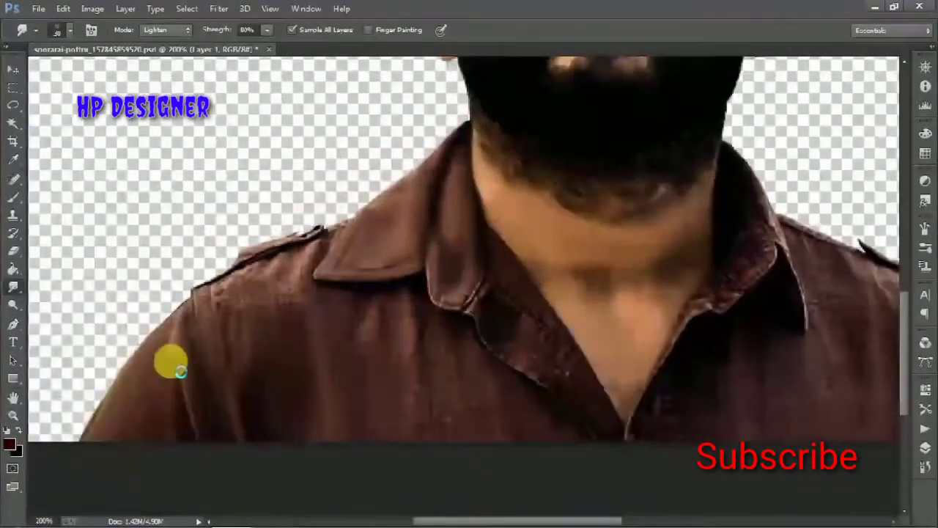
{"action": "mouse_move", "coordinate": [210, 406]}
{"action": "left_mouse_down"}
{"action": "mouse_move", "coordinate": [252, 284]}
{"action": "mouse_move", "coordinate": [306, 288]}
{"action": "left_mouse_up"}
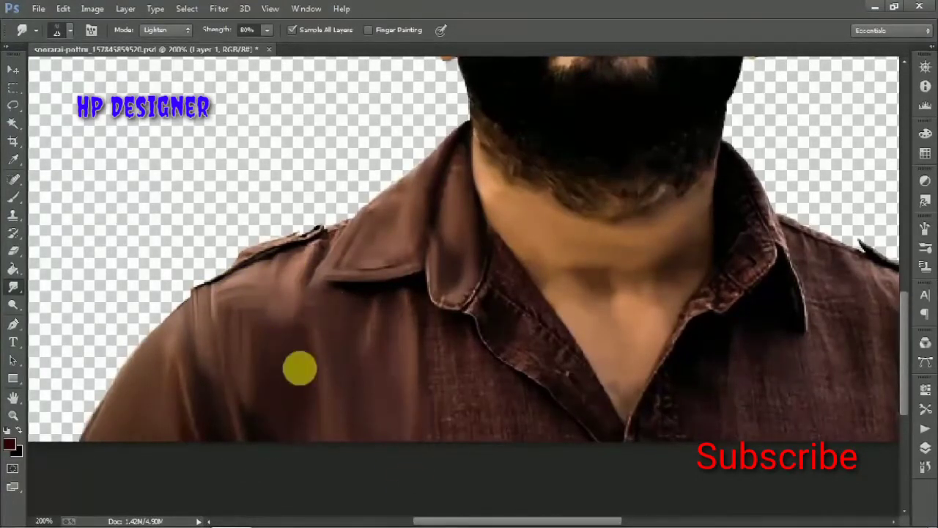
Step: Smooth the right shoulder and smudge the neckline toward both collar sides
{"action": "scroll", "coordinate": [429, 398], "scroll_direction": "right", "scroll_amount": 2}
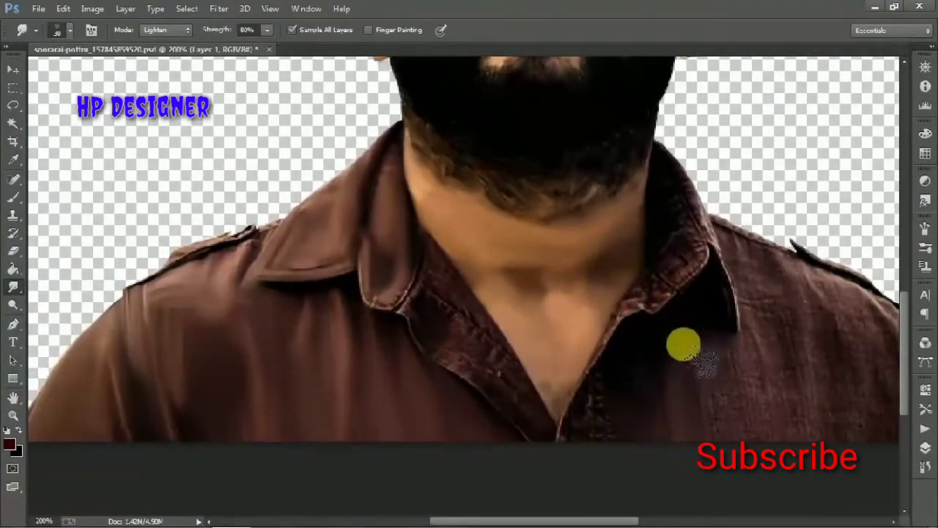
{"action": "scroll", "coordinate": [624, 433], "scroll_direction": "right", "scroll_amount": 3}
{"action": "mouse_move", "coordinate": [635, 405]}
{"action": "left_mouse_down"}
{"action": "mouse_move", "coordinate": [677, 274]}
{"action": "mouse_move", "coordinate": [755, 432]}
{"action": "mouse_move", "coordinate": [762, 365]}
{"action": "mouse_move", "coordinate": [833, 450]}
{"action": "mouse_move", "coordinate": [769, 337]}
{"action": "left_mouse_up"}
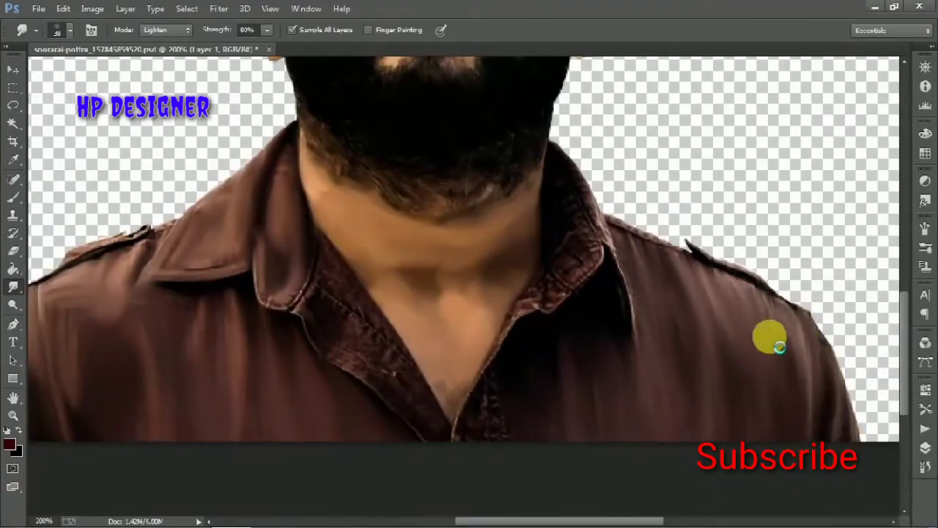
{"action": "left_click_drag", "start_coordinate": [488, 412], "coordinate": [334, 341]}
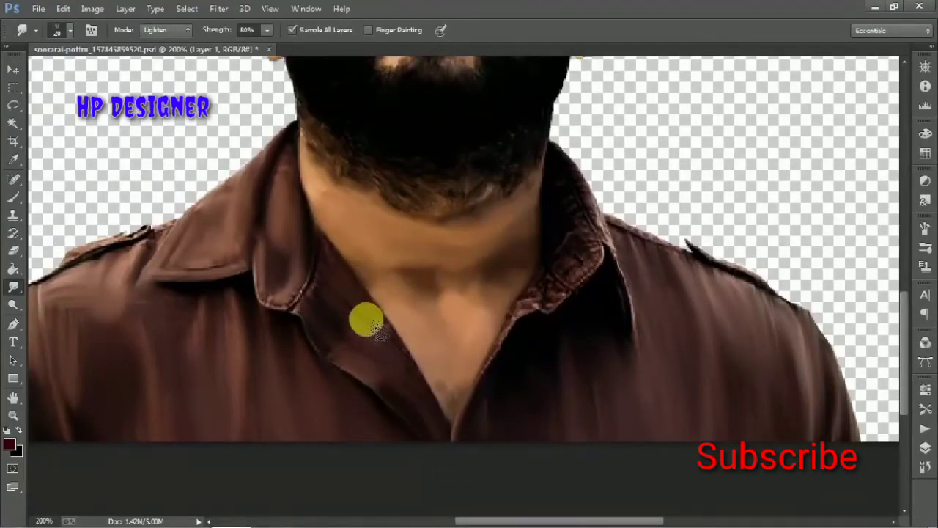
{"action": "left_click_drag", "start_coordinate": [451, 426], "coordinate": [570, 261]}
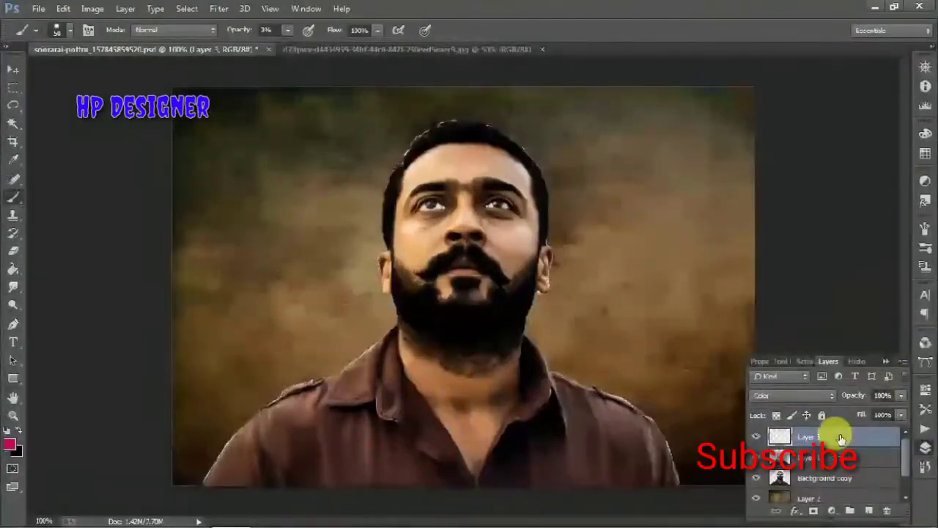
Step: Select Layer 3 and the subject outline, and choose orange as the painting colour
{"action": "left_click", "coordinate": [841, 438]}
{"action": "left_click", "coordinate": [780, 478], "text": "ctrl"}
{"action": "left_click", "coordinate": [9, 444]}
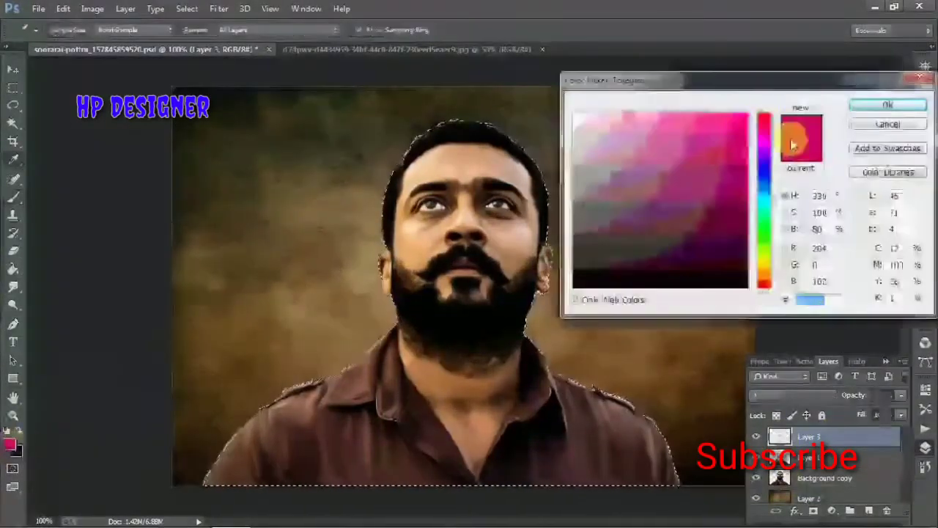
{"action": "left_click", "coordinate": [737, 125]}
{"action": "left_click", "coordinate": [833, 100]}
{"action": "mouse_move", "coordinate": [424, 163]}
{"action": "left_mouse_down"}
{"action": "mouse_move", "coordinate": [450, 164]}
{"action": "mouse_move", "coordinate": [406, 180]}
{"action": "left_mouse_up"}
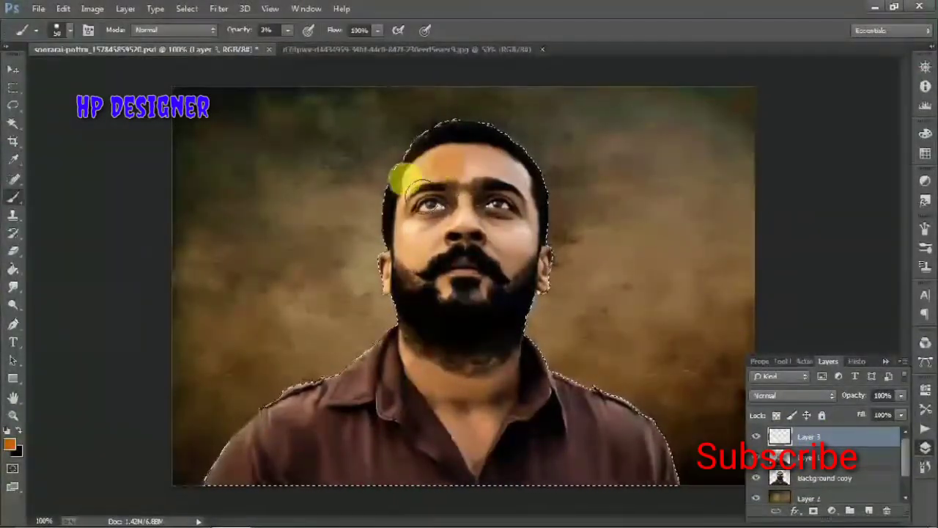
{"action": "key", "text": "ctrl+z"}
Step: Tint the forehead, left cheek and shirt orange at 10% brush opacity
{"action": "left_click", "coordinate": [88, 30]}
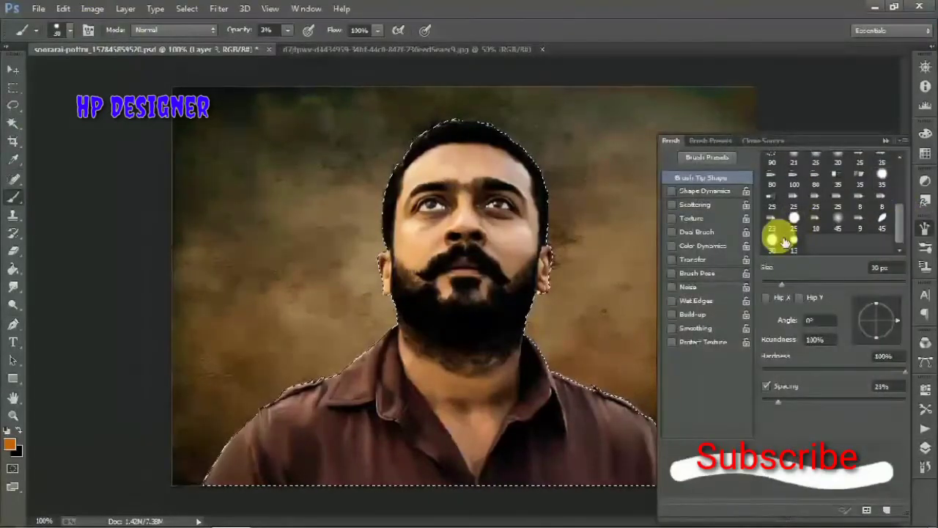
{"action": "left_click_drag", "start_coordinate": [287, 30], "coordinate": [289, 51]}
{"action": "left_click_drag", "start_coordinate": [412, 241], "coordinate": [432, 260]}
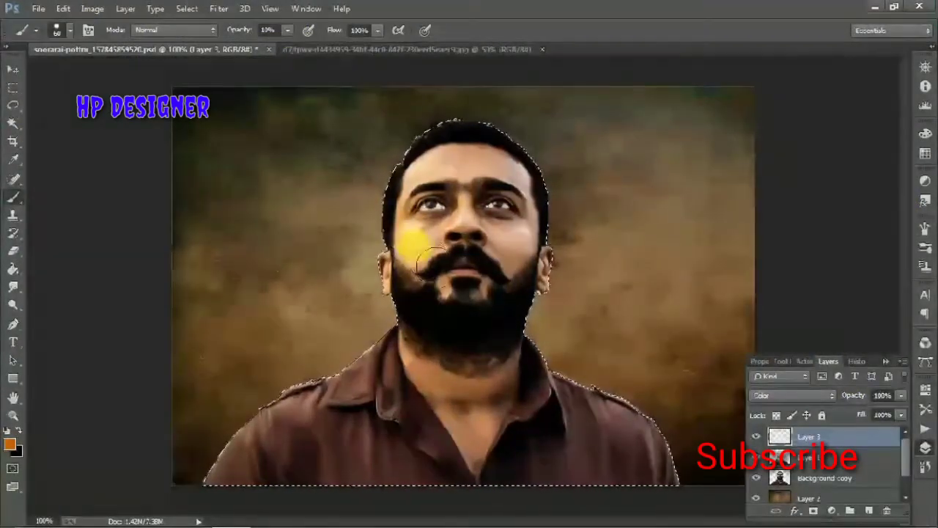
{"action": "mouse_move", "coordinate": [399, 165]}
{"action": "left_mouse_down"}
{"action": "mouse_move", "coordinate": [440, 151]}
{"action": "mouse_move", "coordinate": [394, 258]}
{"action": "left_mouse_up"}
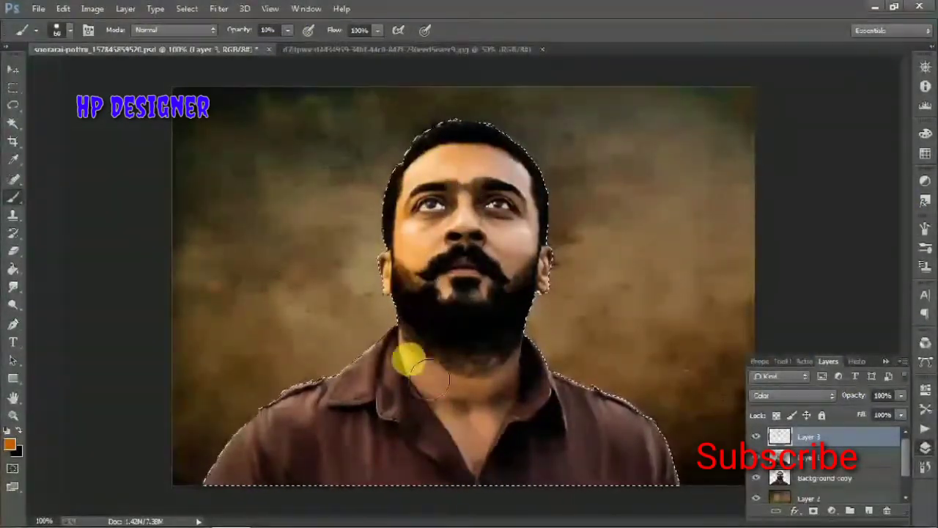
{"action": "mouse_move", "coordinate": [429, 377]}
{"action": "left_mouse_down"}
{"action": "mouse_move", "coordinate": [422, 356]}
{"action": "mouse_move", "coordinate": [363, 403]}
{"action": "mouse_move", "coordinate": [396, 484]}
{"action": "mouse_move", "coordinate": [399, 293]}
{"action": "mouse_move", "coordinate": [430, 450]}
{"action": "mouse_move", "coordinate": [377, 199]}
{"action": "mouse_move", "coordinate": [569, 136]}
{"action": "mouse_move", "coordinate": [402, 372]}
{"action": "left_mouse_up"}
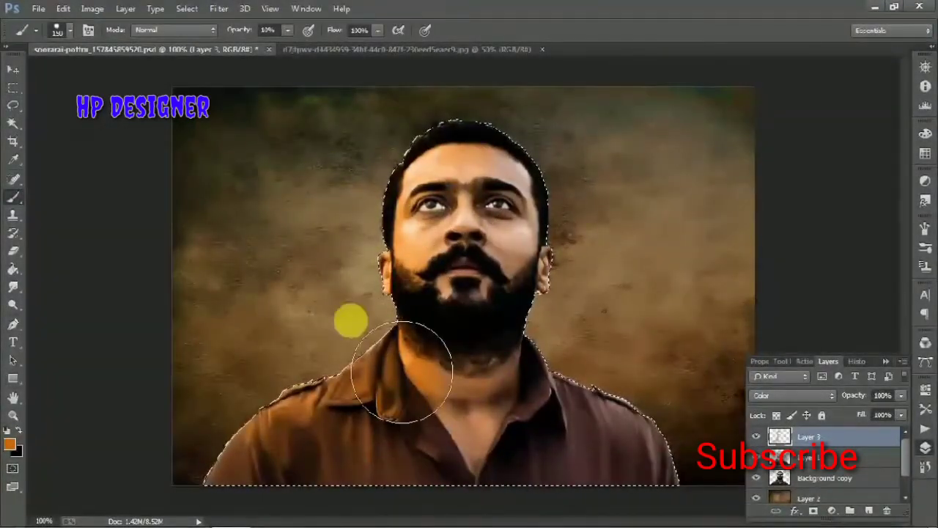
Step: Add a red-brown tint on the right shoulder and rust (#993300) across the portrait
{"action": "left_click", "coordinate": [10, 444]}
{"action": "left_click", "coordinate": [737, 193]}
{"action": "left_click", "coordinate": [888, 102]}
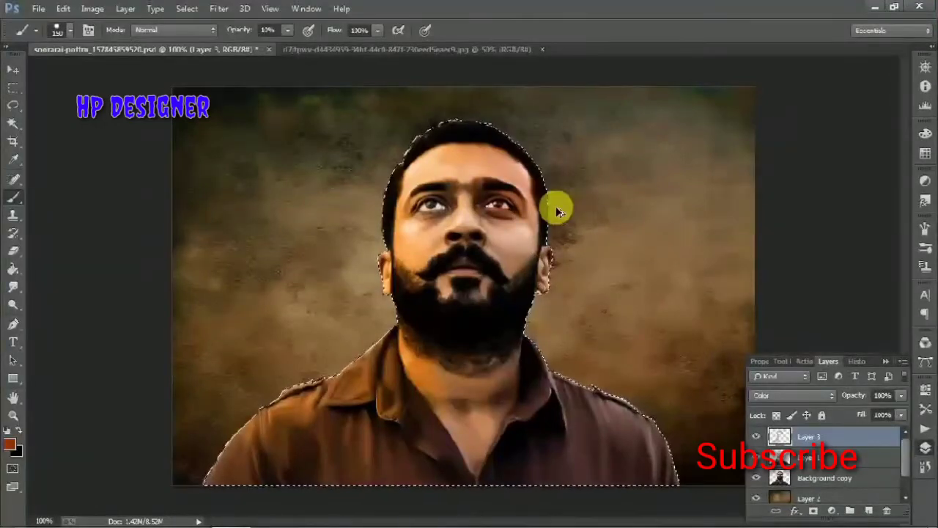
{"action": "mouse_move", "coordinate": [546, 383]}
{"action": "left_mouse_down"}
{"action": "mouse_move", "coordinate": [686, 503]}
{"action": "mouse_move", "coordinate": [593, 494]}
{"action": "mouse_move", "coordinate": [597, 325]}
{"action": "mouse_move", "coordinate": [548, 178]}
{"action": "mouse_move", "coordinate": [520, 457]}
{"action": "left_mouse_up"}
{"action": "left_click", "coordinate": [10, 444]}
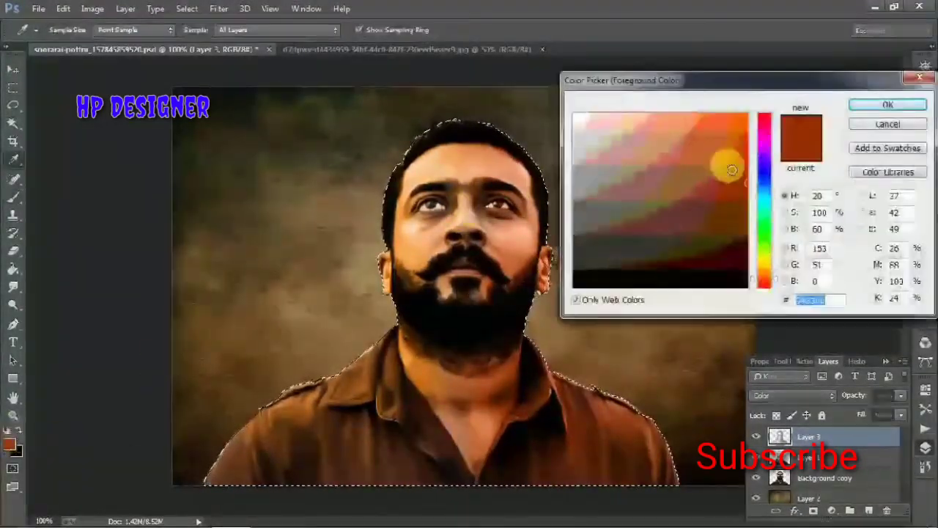
{"action": "left_click", "coordinate": [727, 166]}
{"action": "left_click", "coordinate": [887, 103]}
{"action": "left_click_drag", "start_coordinate": [448, 216], "coordinate": [619, 249]}
Step: Zoom into the face and erase the tint from both eyes, returning to 100% view
{"action": "key", "text": "ctrl+plus"}
{"action": "key", "text": "ctrl+plus"}
{"action": "scroll", "coordinate": [616, 198], "scroll_direction": "up", "scroll_amount": 5}
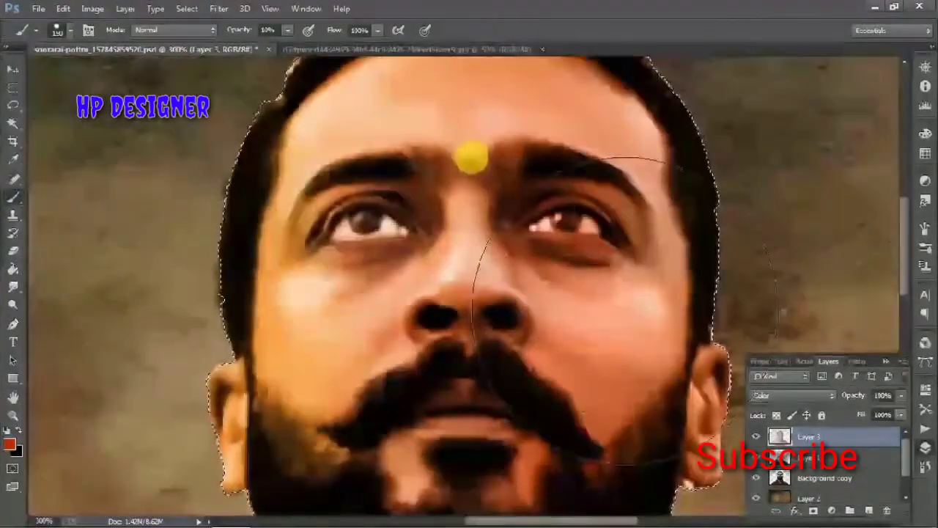
{"action": "key", "text": "p"}
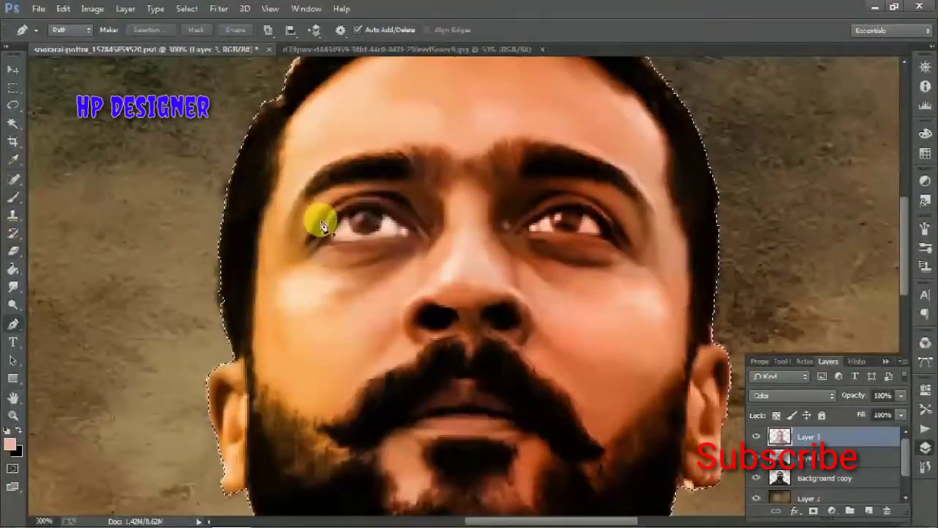
{"action": "left_click_drag", "start_coordinate": [351, 232], "coordinate": [399, 230]}
{"action": "left_click_drag", "start_coordinate": [541, 222], "coordinate": [590, 224]}
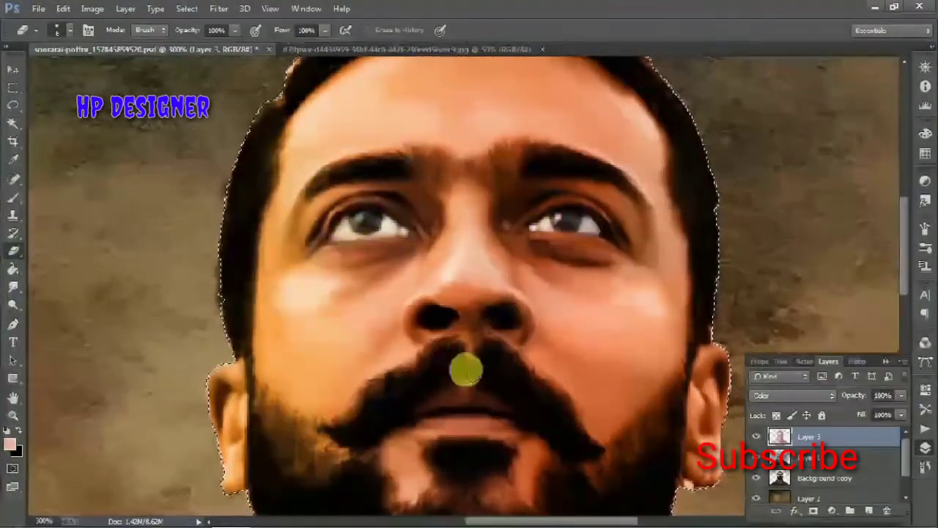
{"action": "key", "text": "ctrl+minus"}
{"action": "key", "text": "ctrl+minus"}
{"action": "key", "text": "ctrl+minus"}
{"action": "key", "text": "ctrl+plus"}
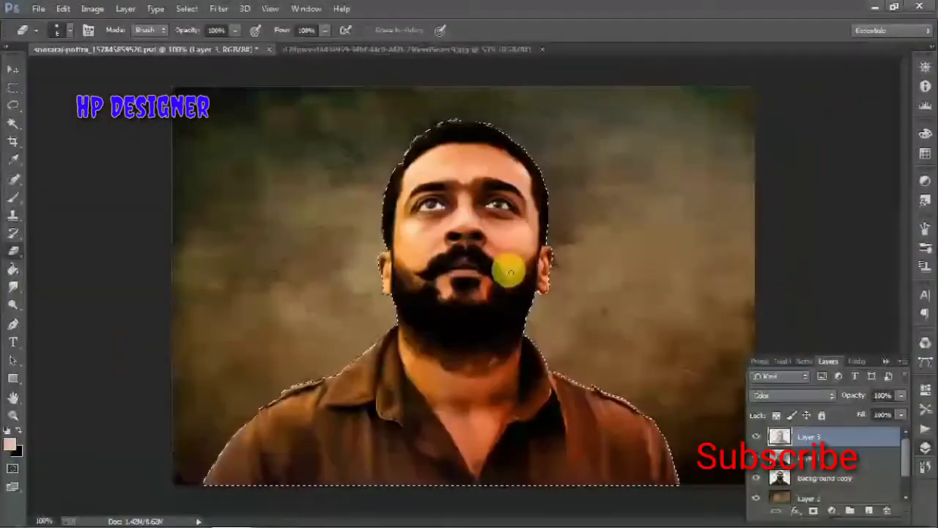
{"action": "left_click", "coordinate": [926, 179]}
Step: Add a Hue/Saturation layer at Saturation +17, Lightness +3; open then cancel Camera Raw
{"action": "left_click", "coordinate": [801, 217]}
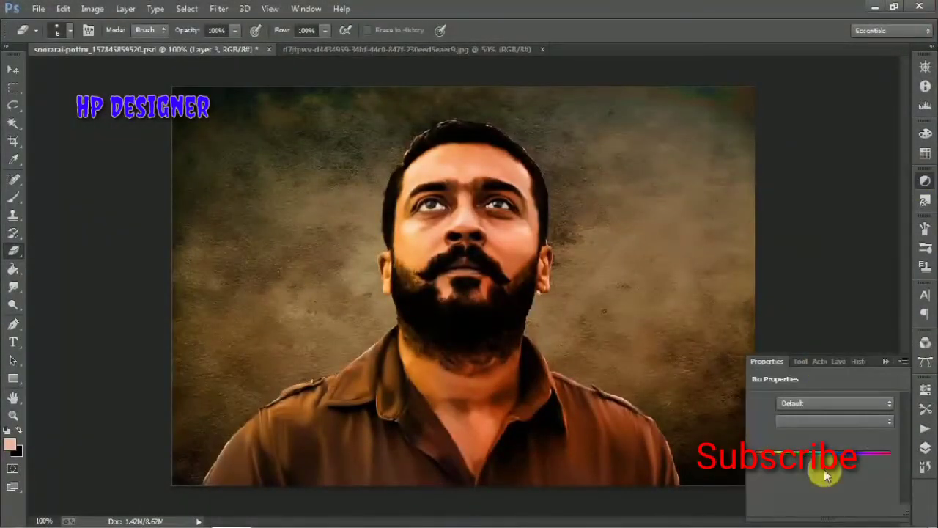
{"action": "left_click_drag", "start_coordinate": [823, 453], "coordinate": [810, 451]}
{"action": "left_click_drag", "start_coordinate": [822, 482], "coordinate": [825, 477]}
{"action": "scroll", "coordinate": [836, 481], "scroll_direction": "down", "scroll_amount": 2}
{"action": "left_click", "coordinate": [700, 337]}
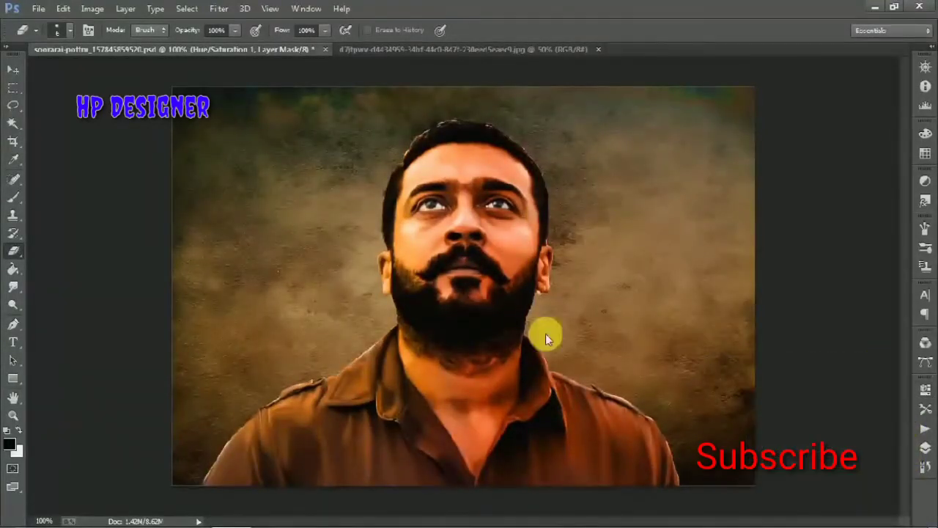
{"action": "key", "text": "ctrl+shift+a"}
{"action": "left_click", "coordinate": [779, 477]}
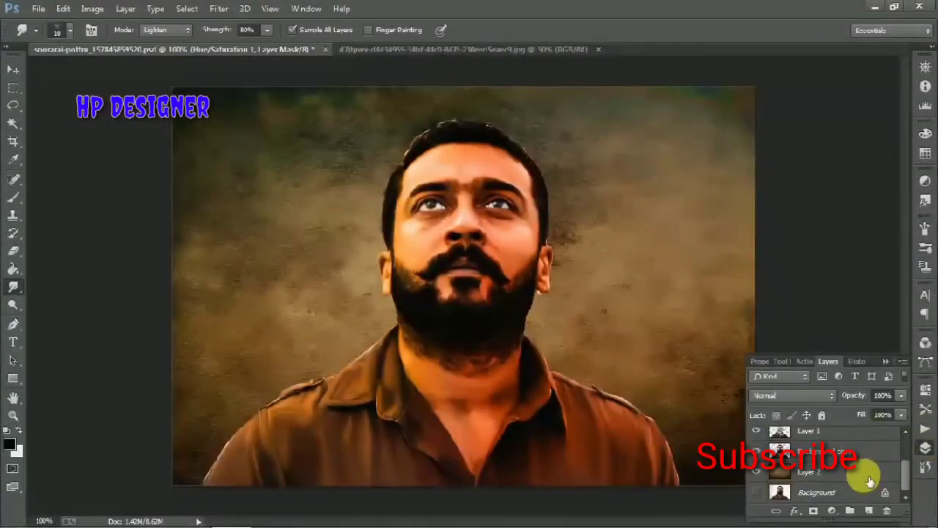
Step: Hide the portrait layers and fill Layer 2 with black
{"action": "double_click", "coordinate": [870, 481]}
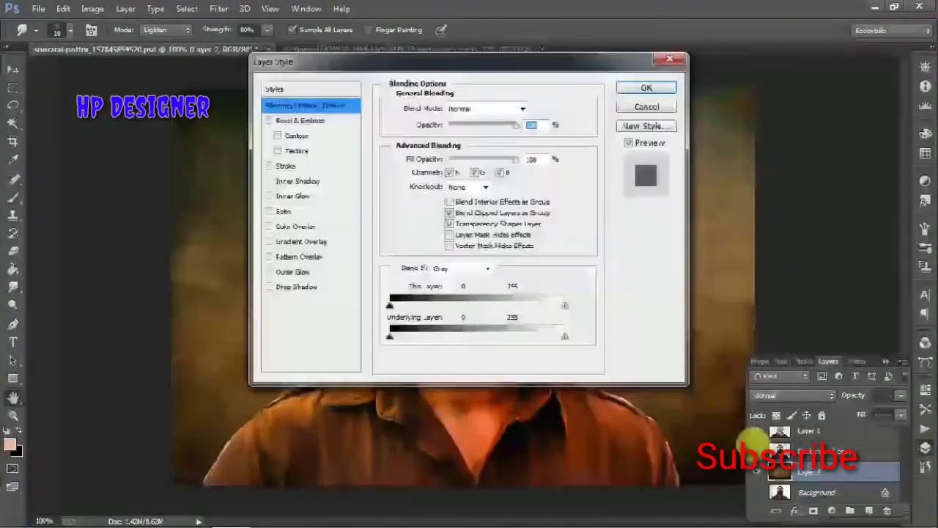
{"action": "left_click", "coordinate": [655, 86]}
{"action": "left_click", "coordinate": [9, 444]}
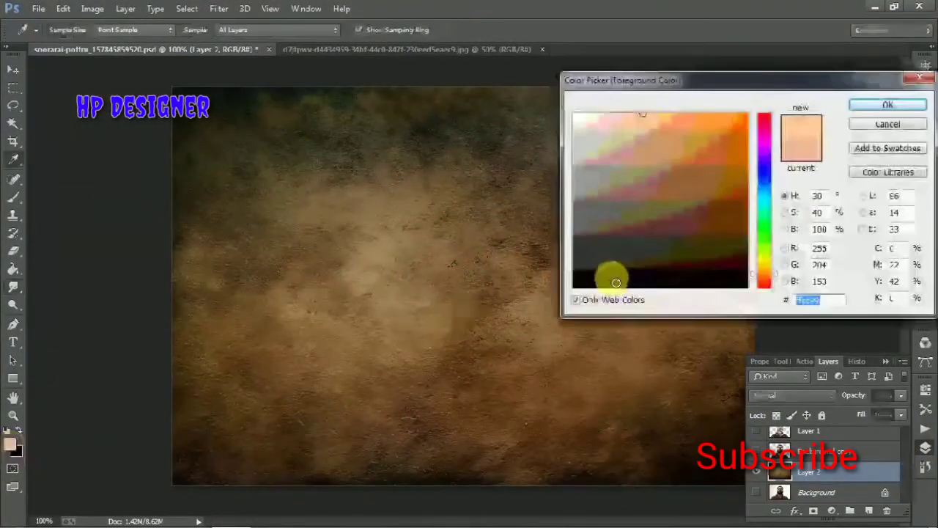
{"action": "left_click", "coordinate": [610, 275]}
{"action": "left_click", "coordinate": [887, 101]}
{"action": "key", "text": "b"}
{"action": "key", "text": "alt+BackSpace"}
Step: Brush a red diagonal at size 100, soften it at 40% opacity, and reshow the portrait
{"action": "key", "text": "F5"}
{"action": "key", "text": "bracketright"}
{"action": "key", "text": "bracketright"}
{"action": "key", "text": "bracketright"}
{"action": "mouse_move", "coordinate": [180, 469]}
{"action": "left_mouse_down"}
{"action": "mouse_move", "coordinate": [667, 180]}
{"action": "mouse_move", "coordinate": [723, 126]}
{"action": "mouse_move", "coordinate": [503, 325]}
{"action": "left_mouse_up"}
{"action": "key", "text": "4"}
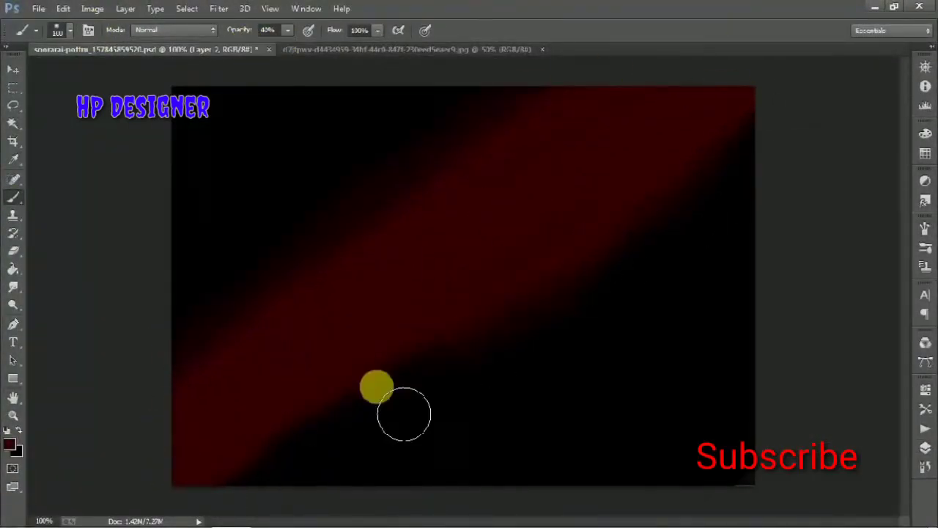
{"action": "mouse_move", "coordinate": [402, 415]}
{"action": "left_mouse_down"}
{"action": "mouse_move", "coordinate": [256, 315]}
{"action": "mouse_move", "coordinate": [775, 524]}
{"action": "left_mouse_up"}
{"action": "key", "text": "F7"}
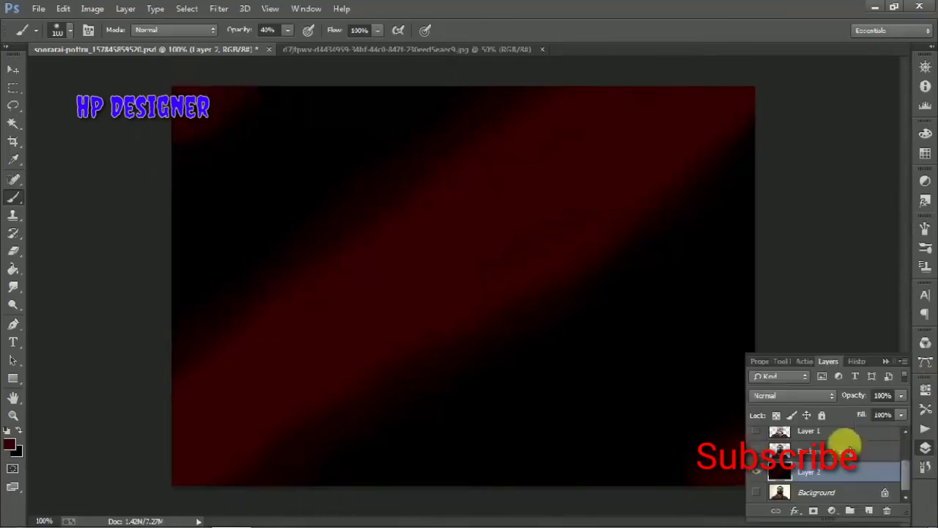
{"action": "left_click_drag", "start_coordinate": [838, 430], "coordinate": [799, 436]}
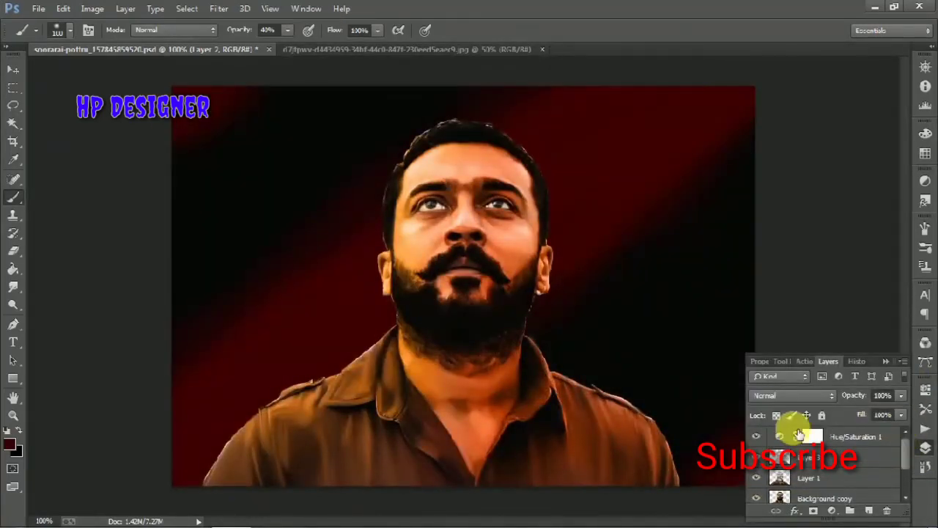
{"action": "left_click", "coordinate": [13, 286]}
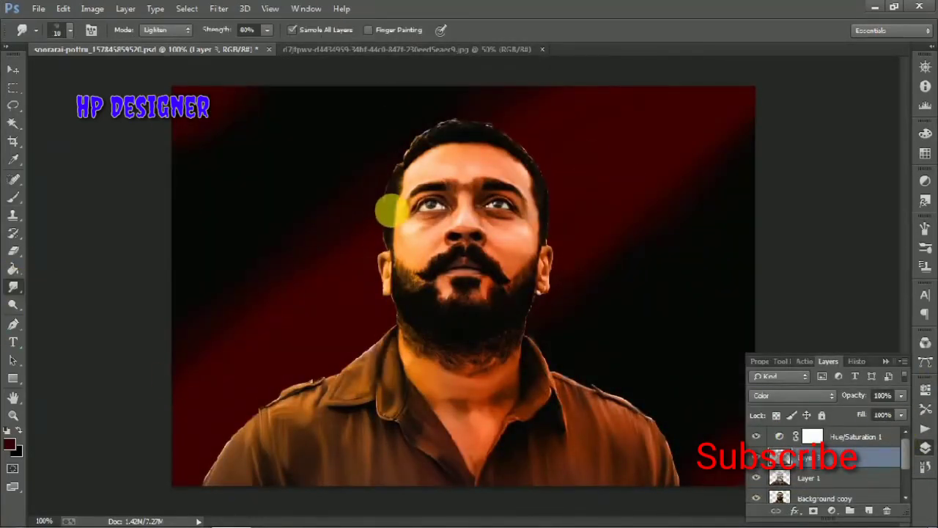